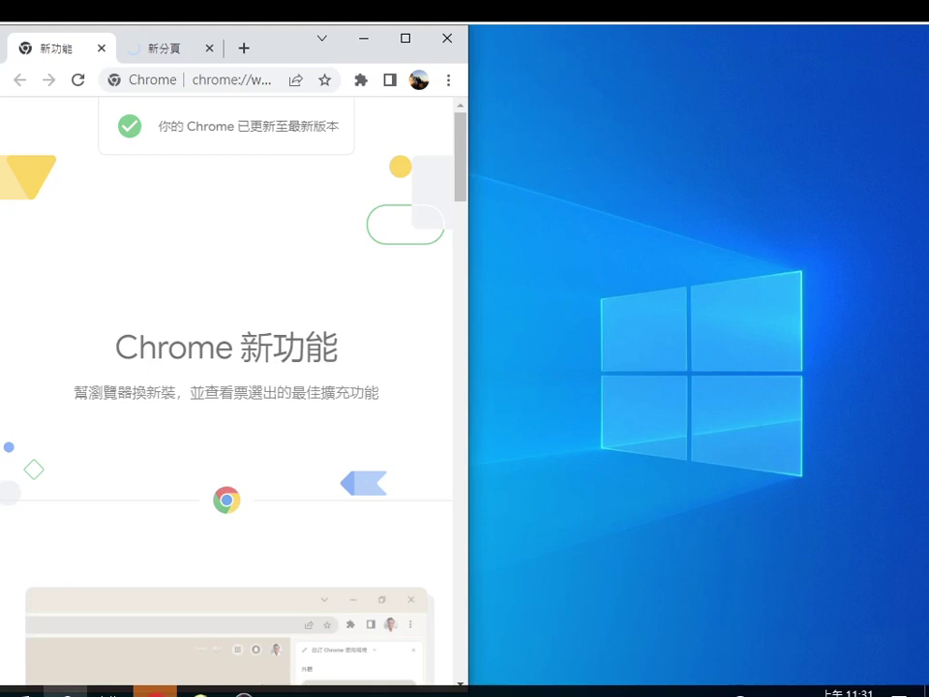
Save the Chrome 新功能 page as a complete web page named 20230605Chrome新功能 in the 文件 folder
scroll(310, 560, "down", 5)
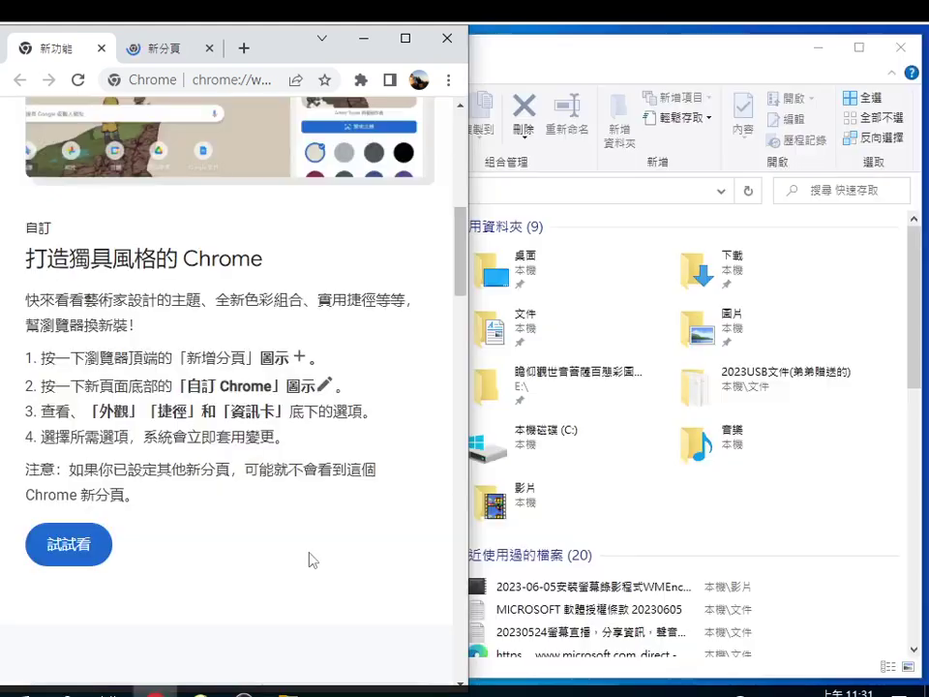
scroll(311, 560, "down", 5)
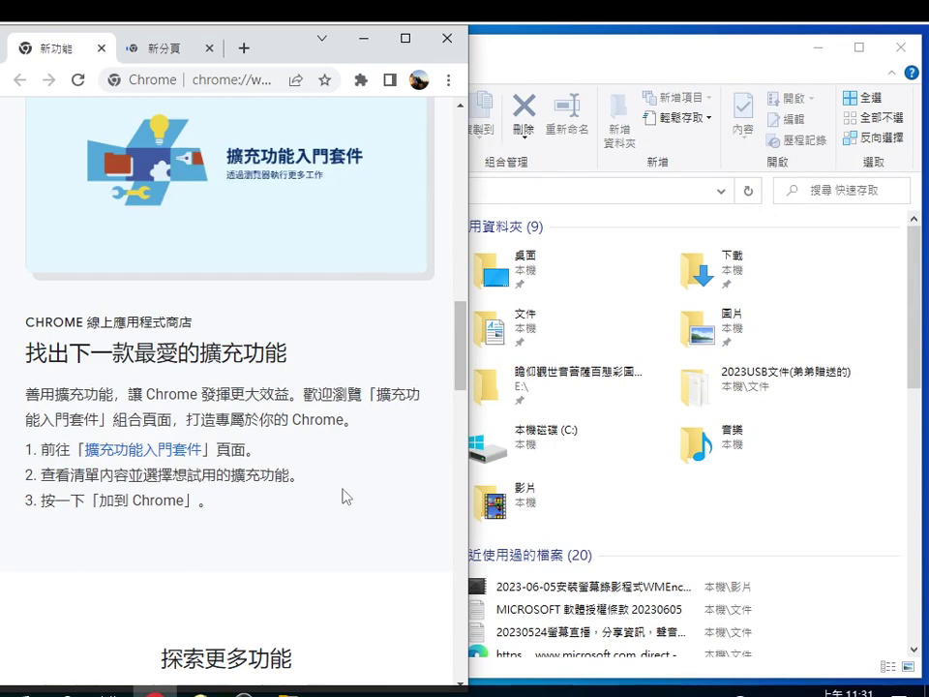
key("ctrl+s")
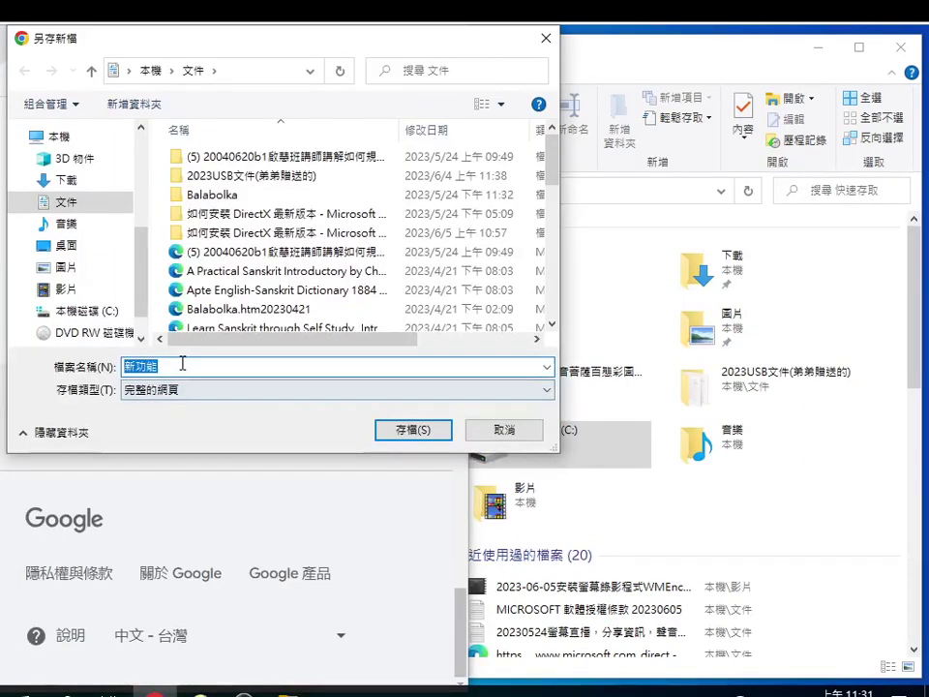
left_click(181, 363)
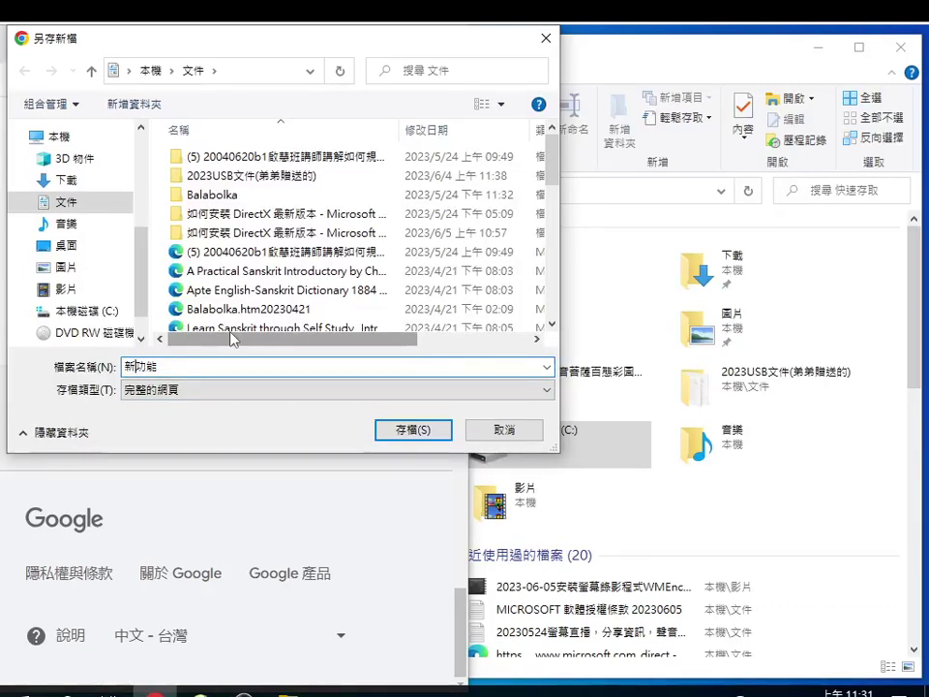
type("20230605")
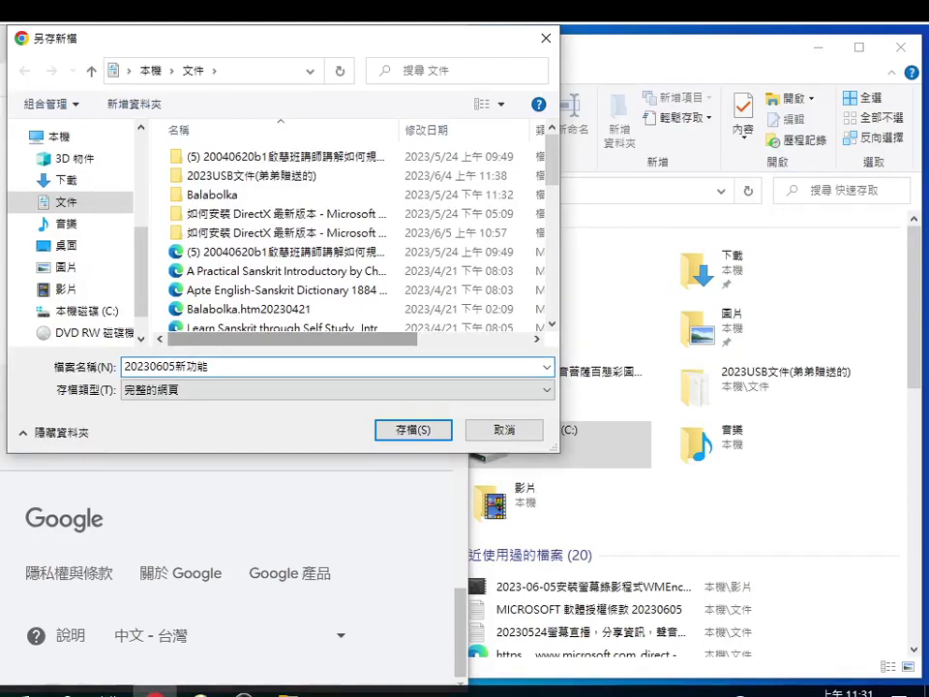
type("Chro")
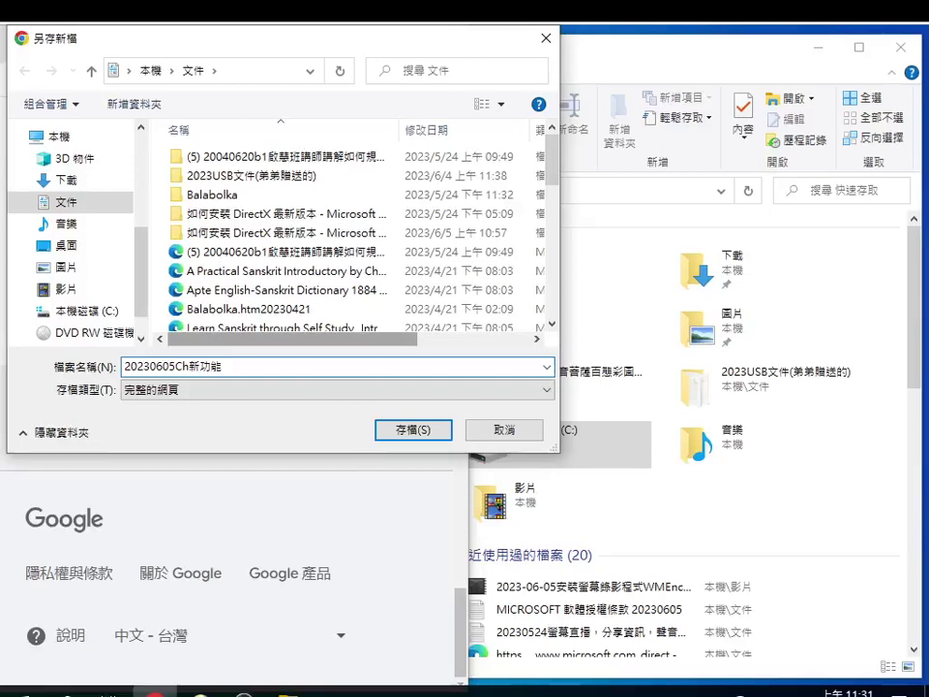
type("me")
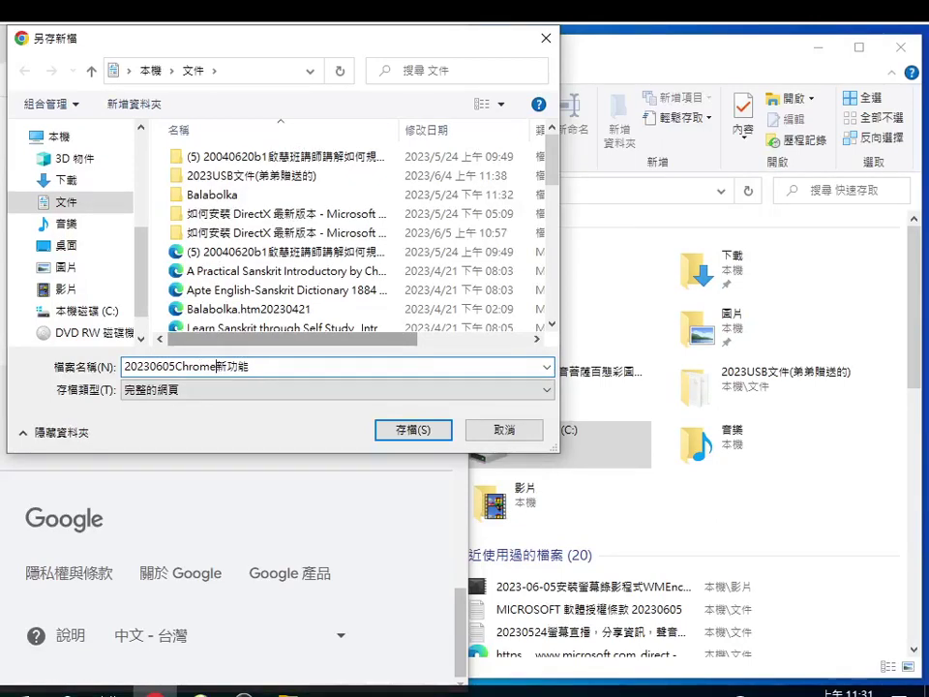
key("Return")
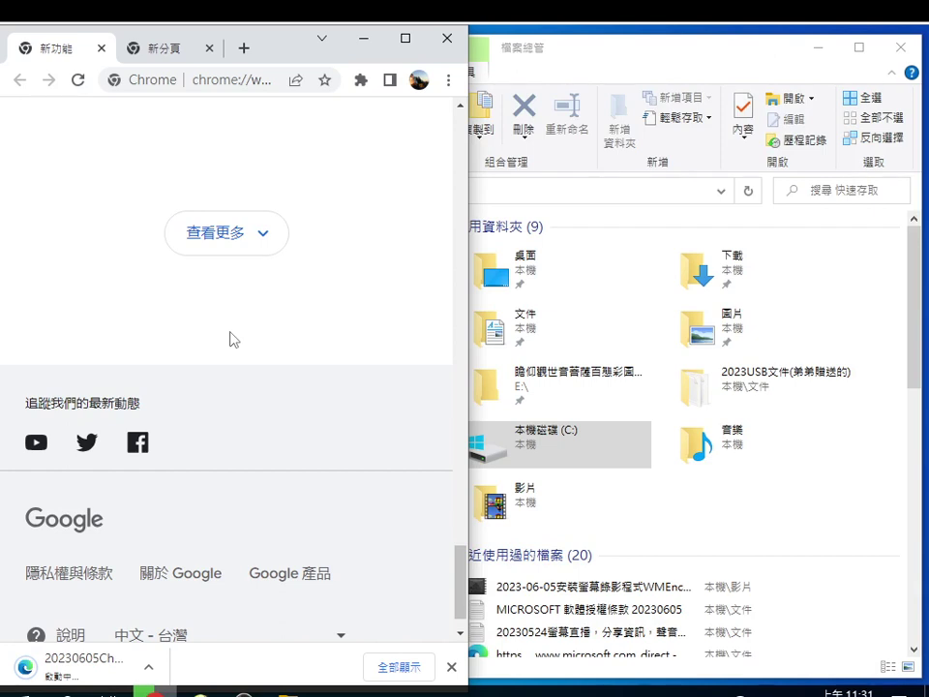
Run the first WMEncoder64 installer on drive C: and open the Windows Security alert about potentially unwanted apps
double_click(503, 325)
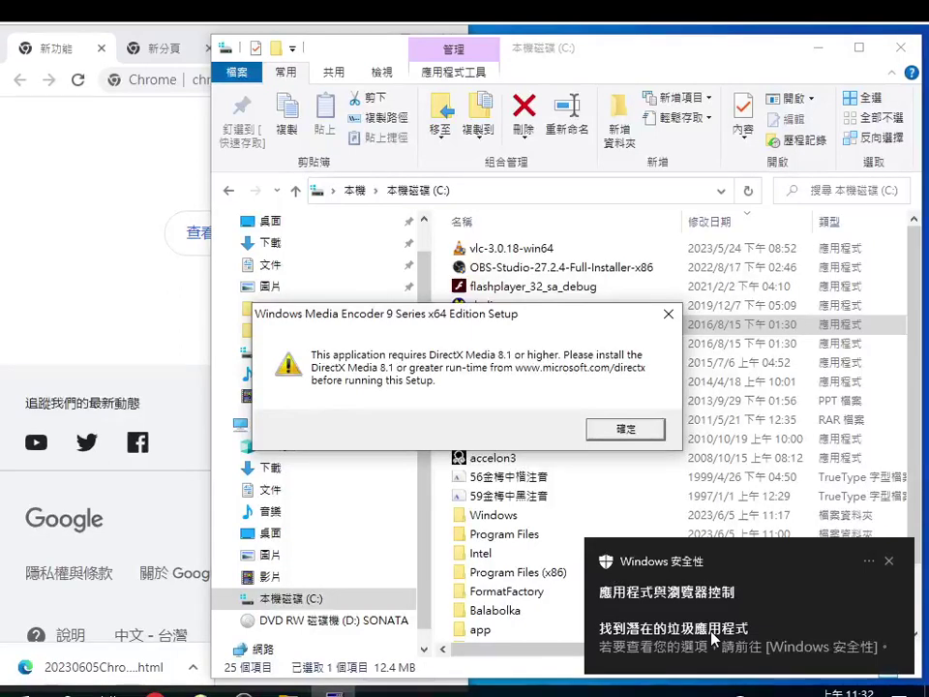
left_click(714, 638)
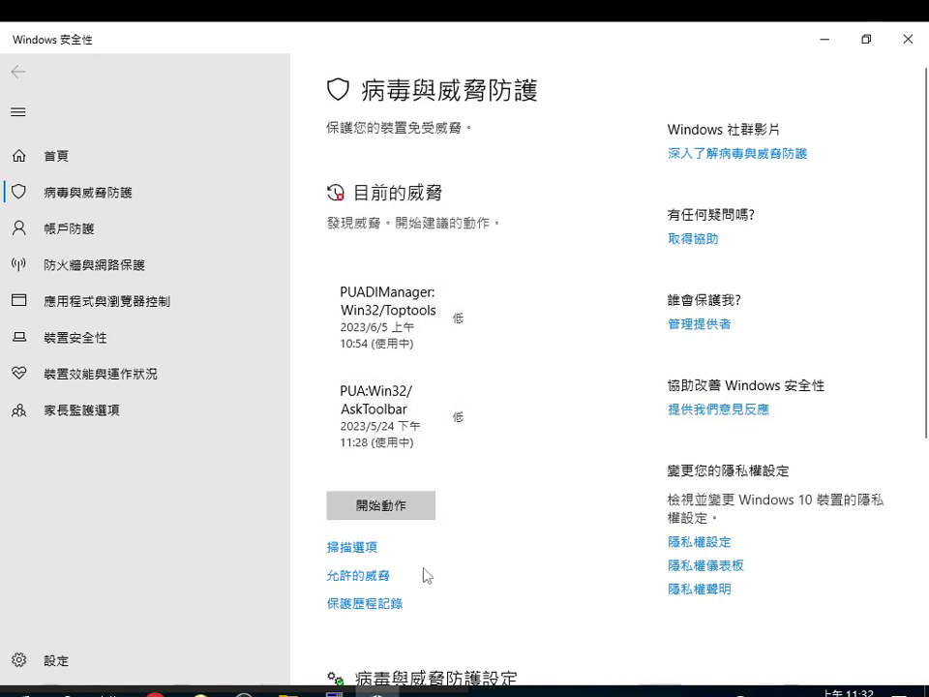
Review the virus and threat protection sections and start the recommended actions for the current threats
scroll(368, 646, "down", 2)
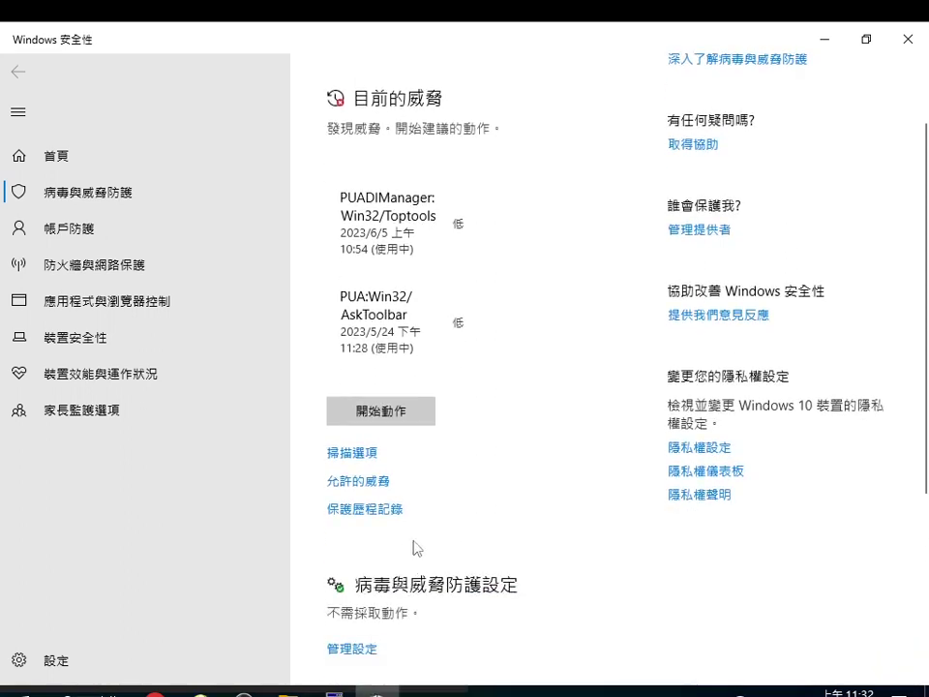
scroll(397, 551, "down", 2)
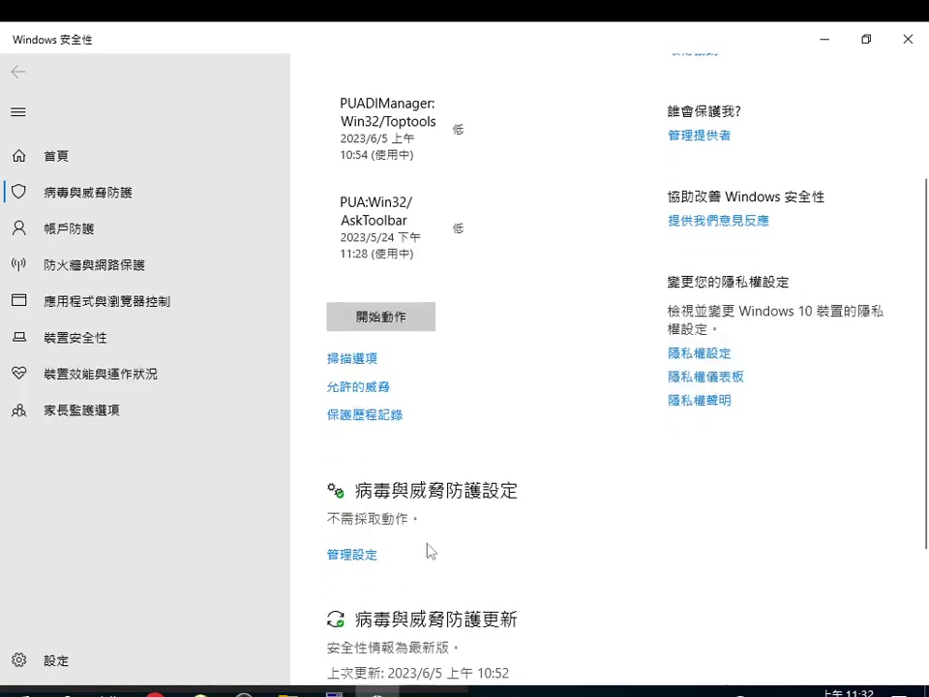
scroll(430, 550, "down", 2)
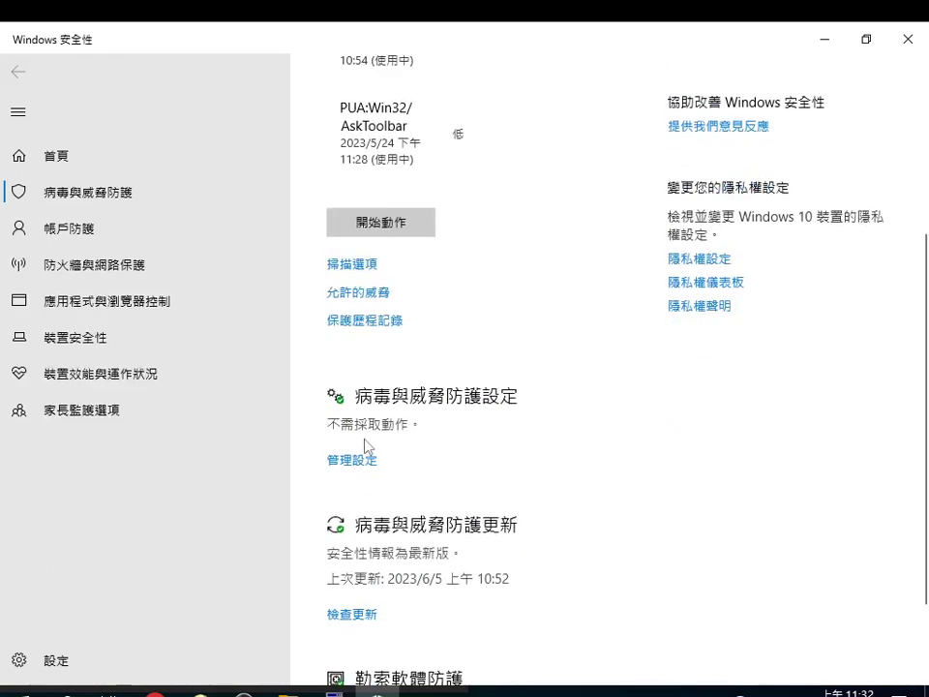
scroll(373, 471, "down", 2)
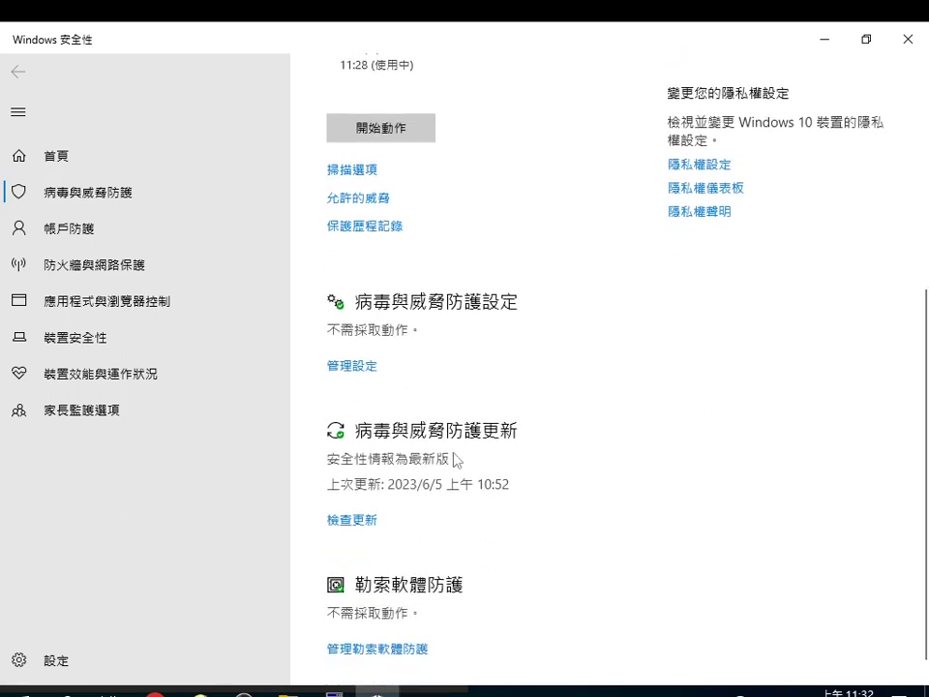
scroll(383, 534, "down", 1)
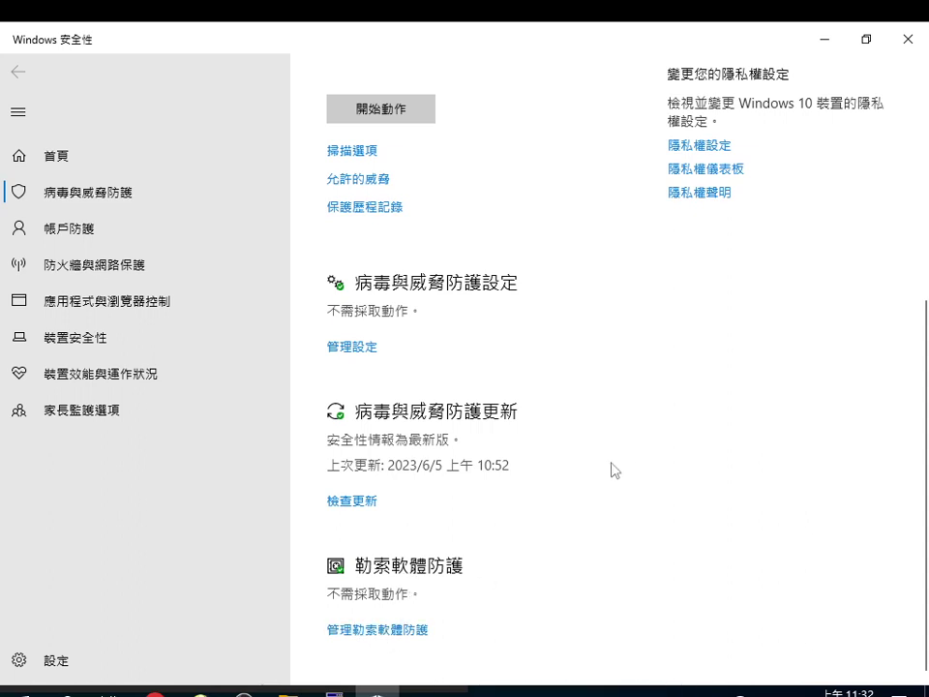
scroll(618, 446, "up", 3)
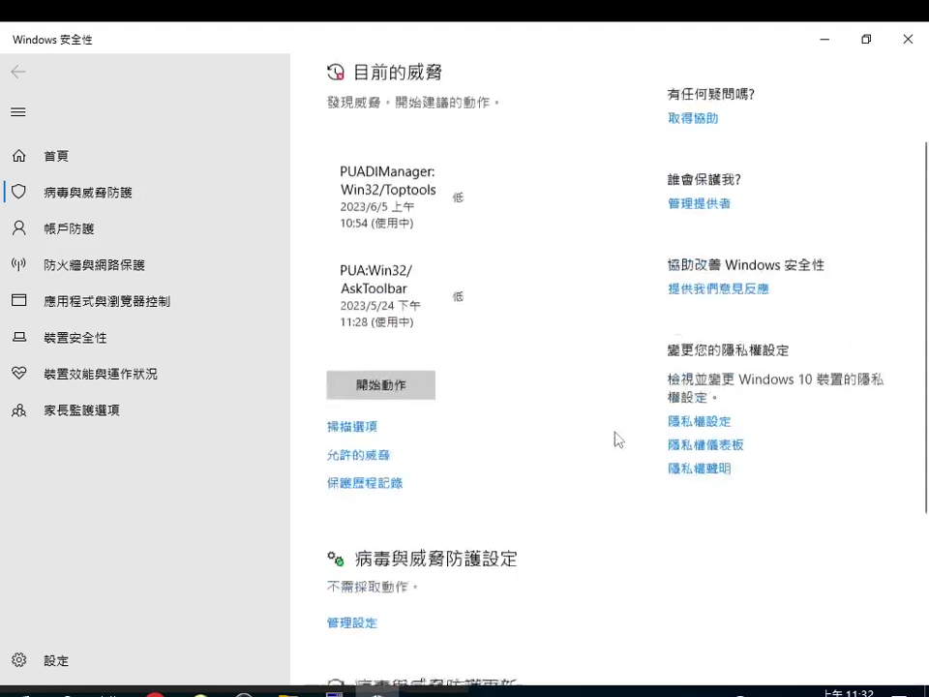
scroll(597, 441, "up", 1)
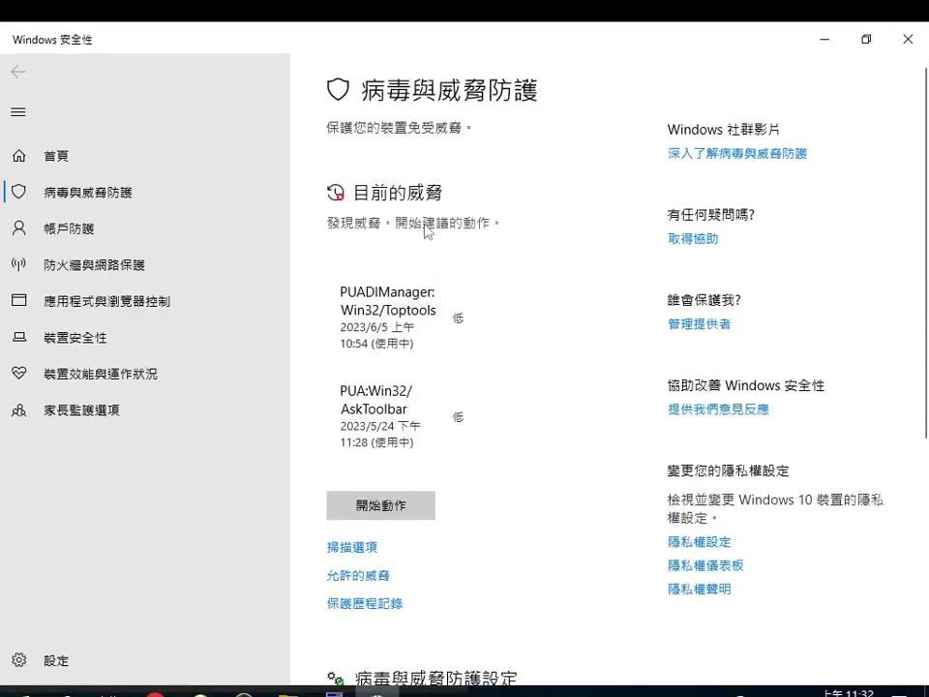
left_click(395, 513)
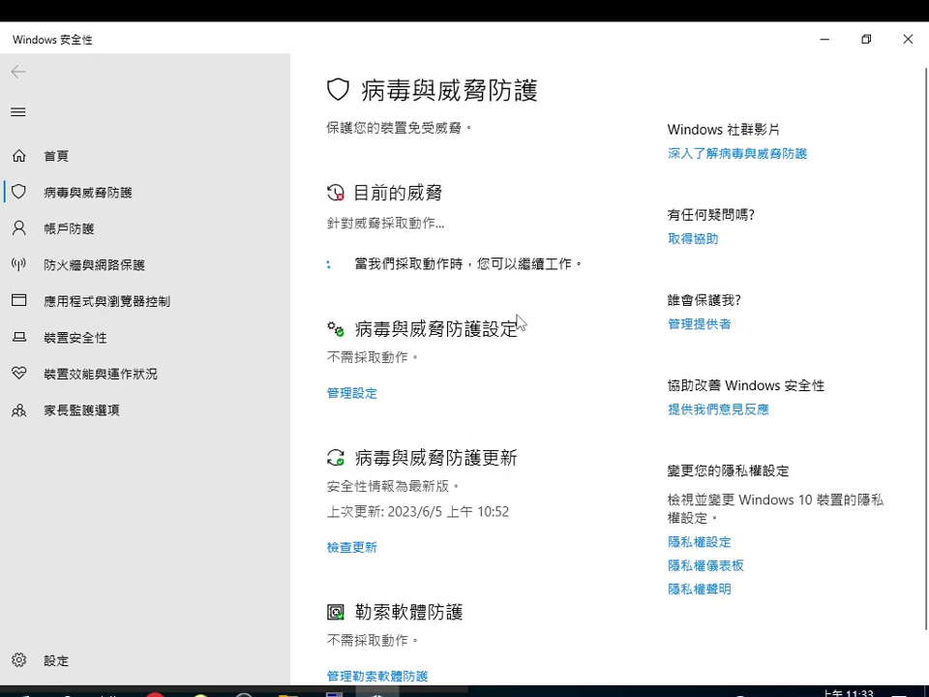
Examine the current threat status, the last scan details and the protection sections below them
mouse_move(288, 692)
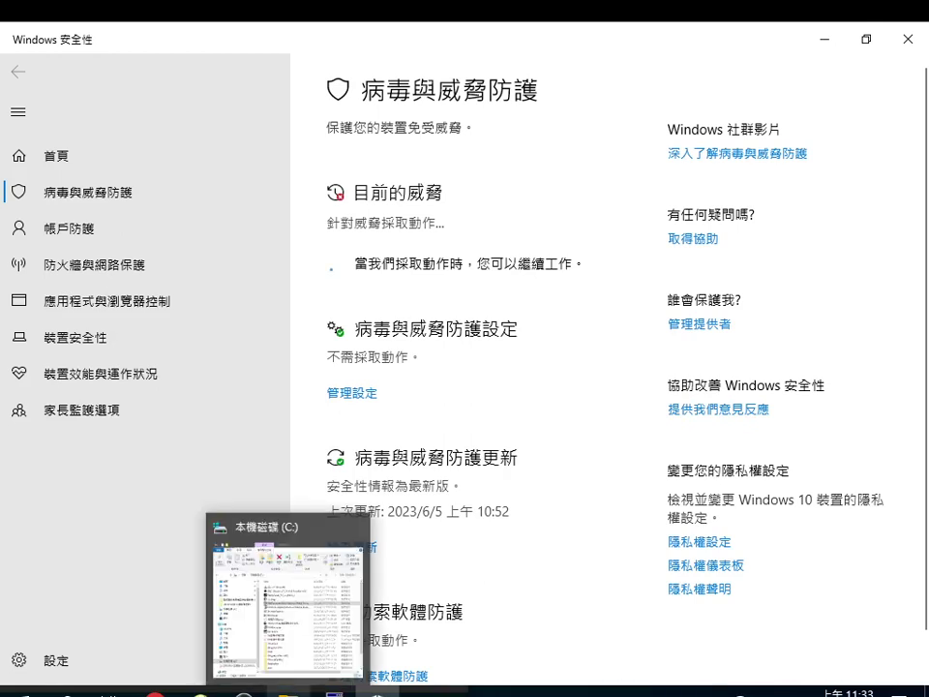
mouse_move(302, 669)
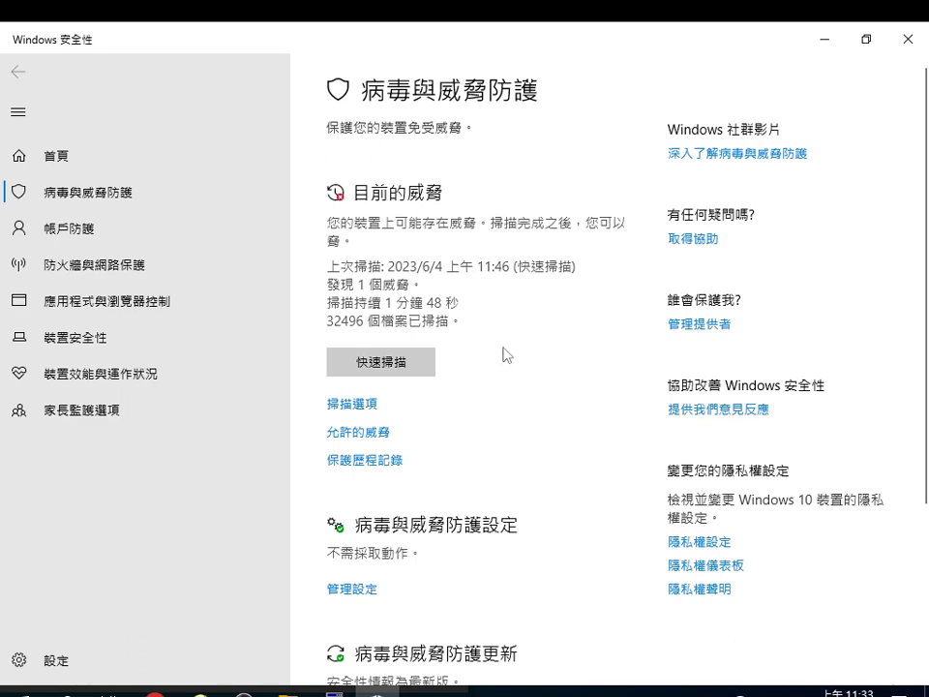
scroll(504, 354, "down", 1)
scroll(505, 355, "up", 1)
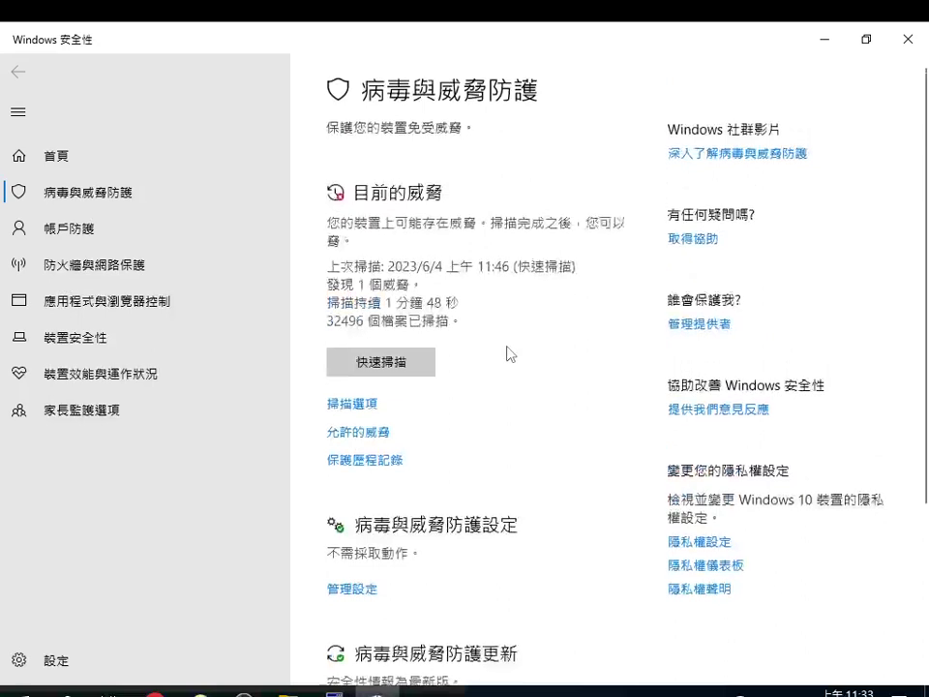
scroll(508, 355, "down", 1)
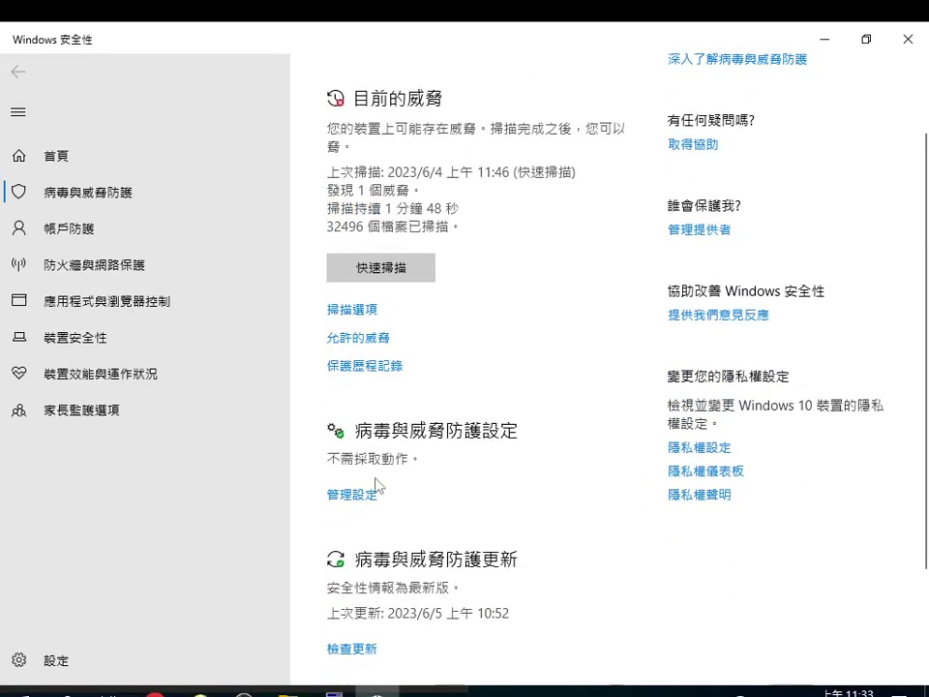
scroll(392, 482, "down", 1)
scroll(404, 539, "down", 1)
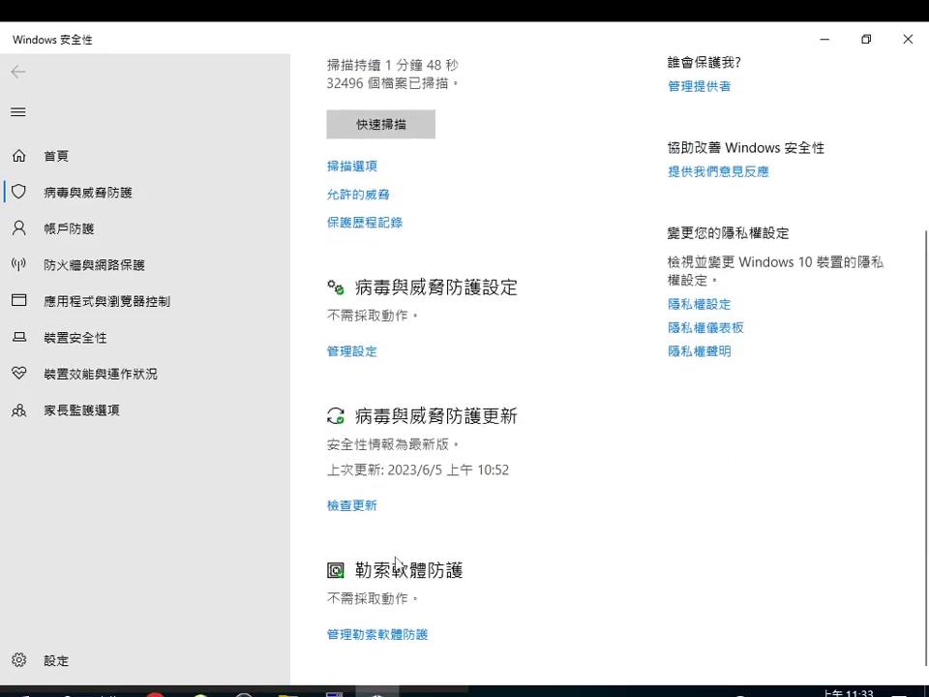
Minimize Windows Security, dismiss the encoder setup's DirectX message and copy dxwebsetup from the 下載 folder
left_click(822, 40)
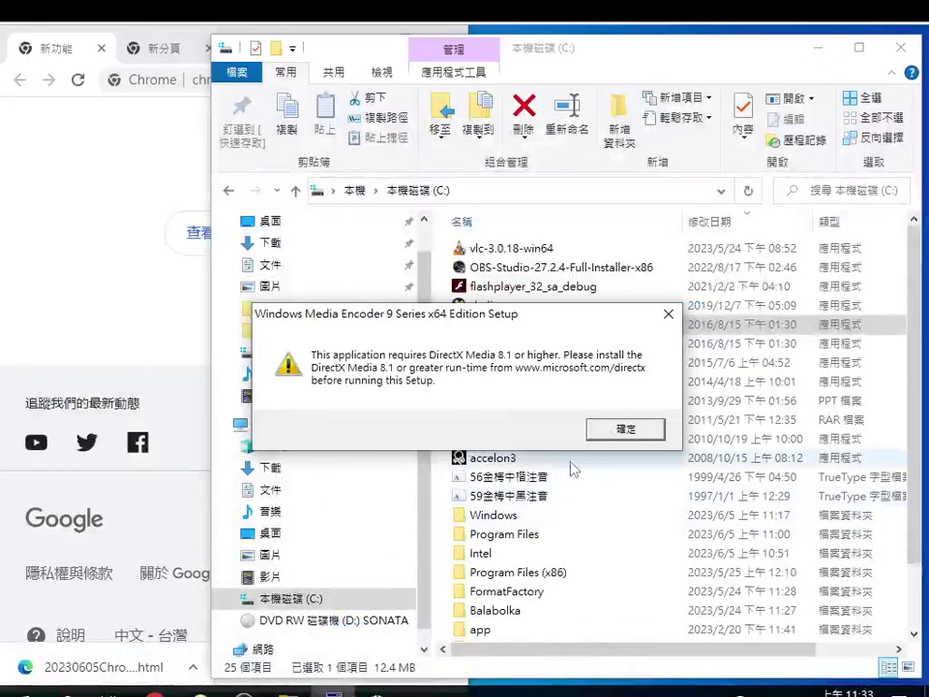
left_click(626, 429)
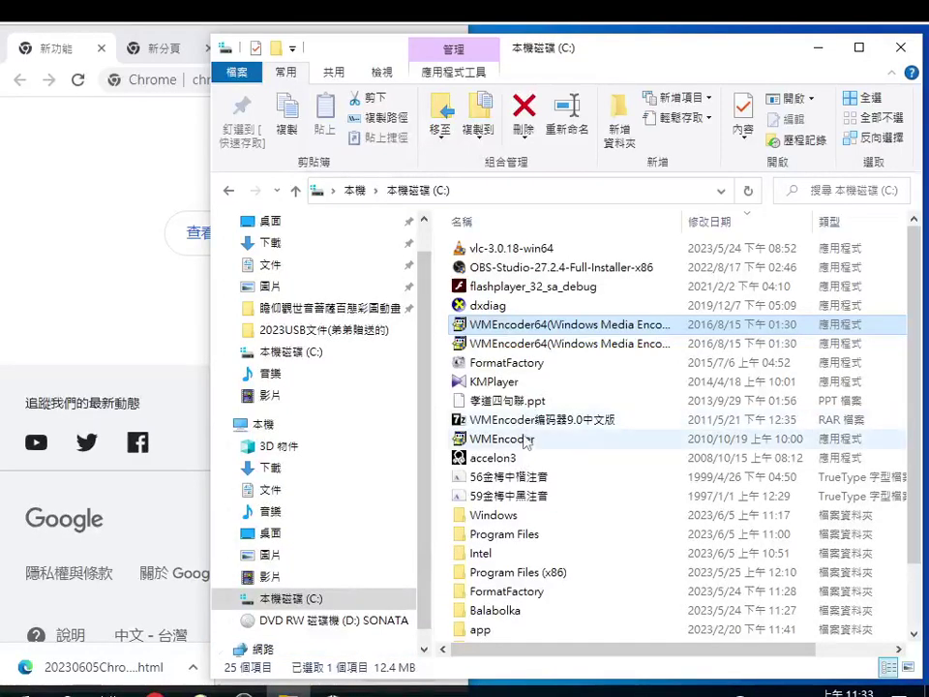
left_click(280, 472)
left_click(495, 273)
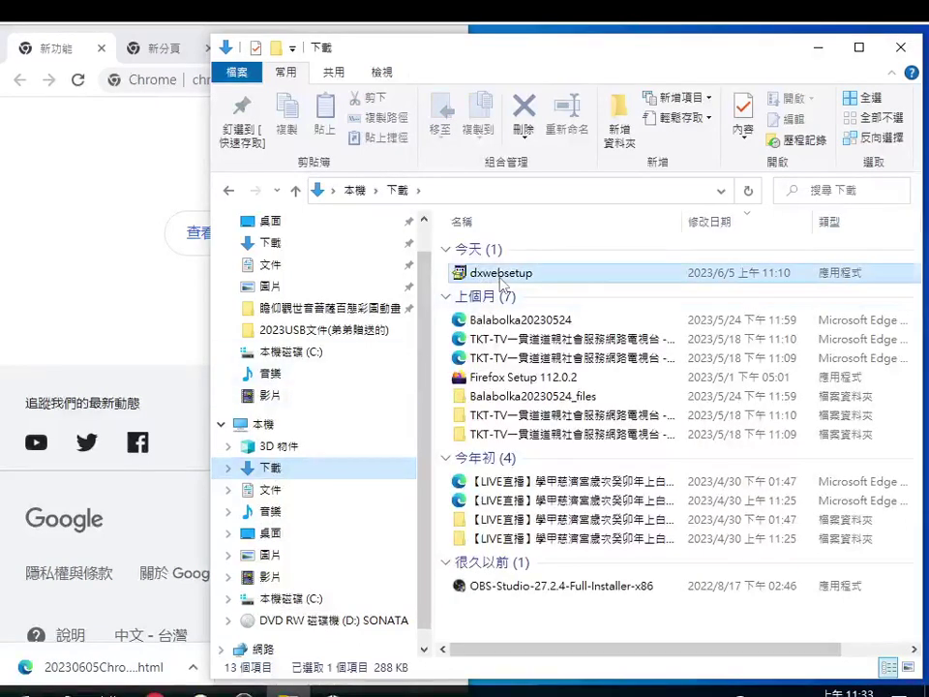
right_click(499, 279)
left_click(570, 531)
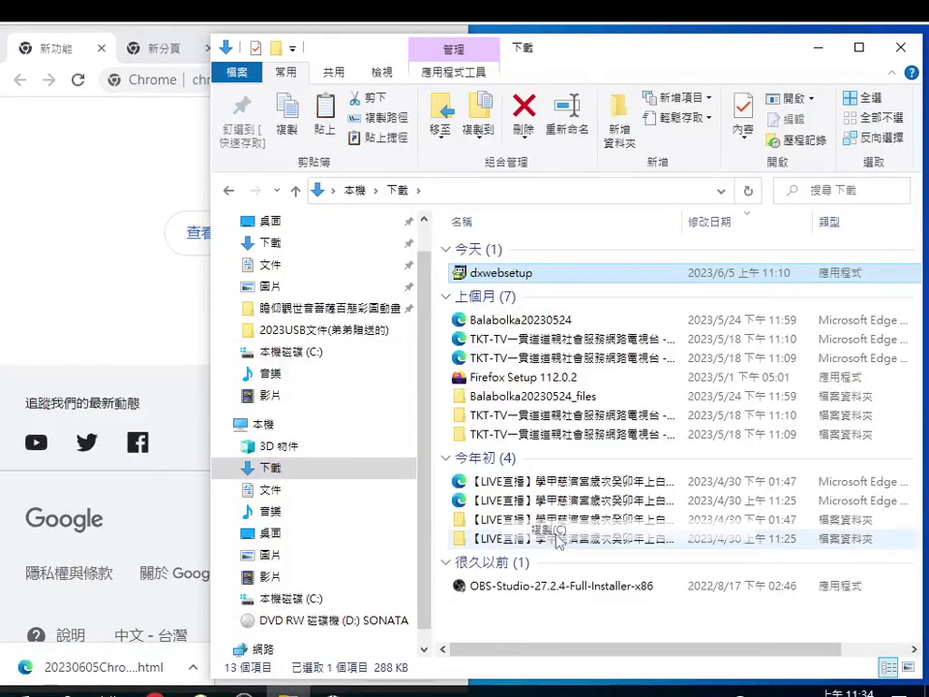
Paste dxwebsetup into the root of drive C:, continuing with administrator permission
left_click(308, 597)
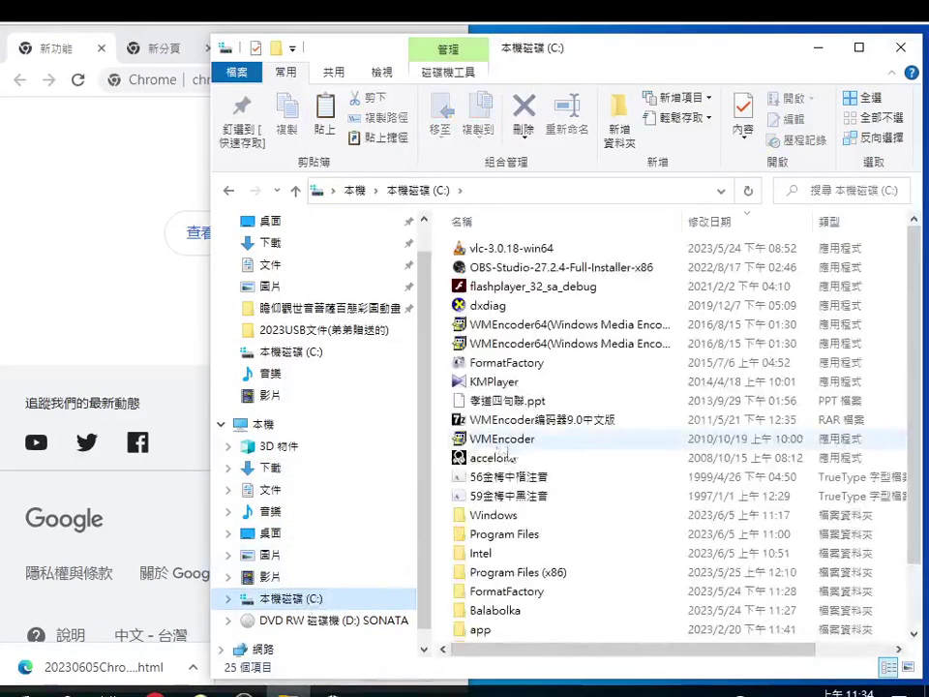
right_click(441, 402)
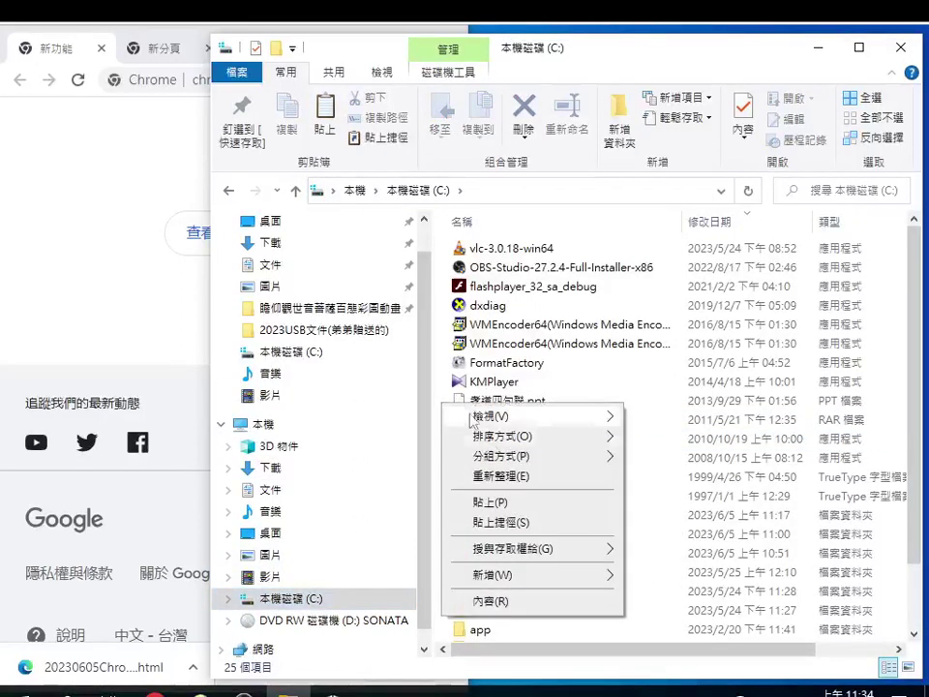
left_click(481, 500)
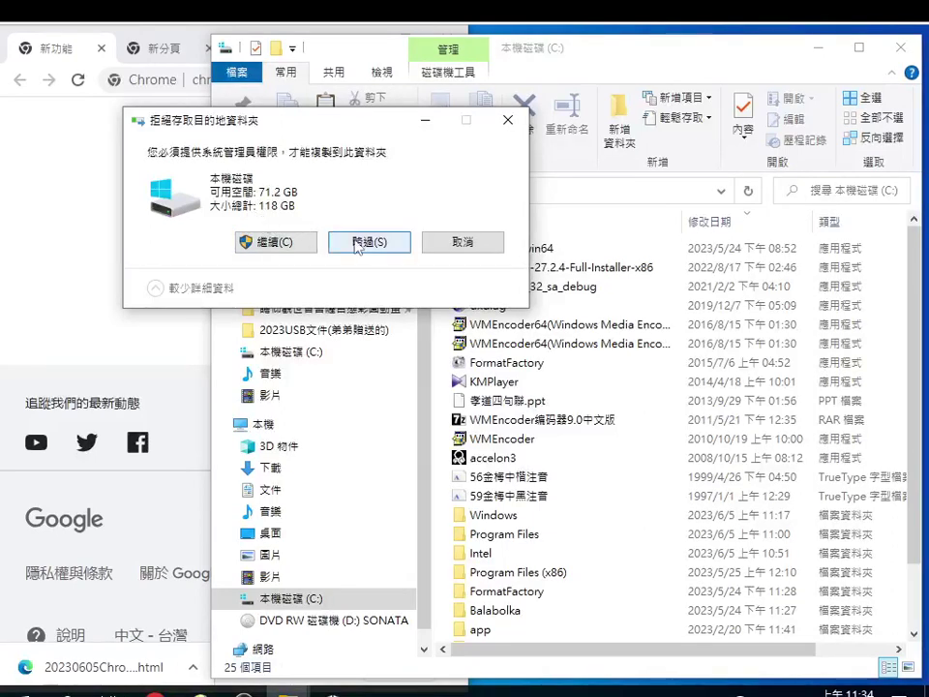
left_click(276, 243)
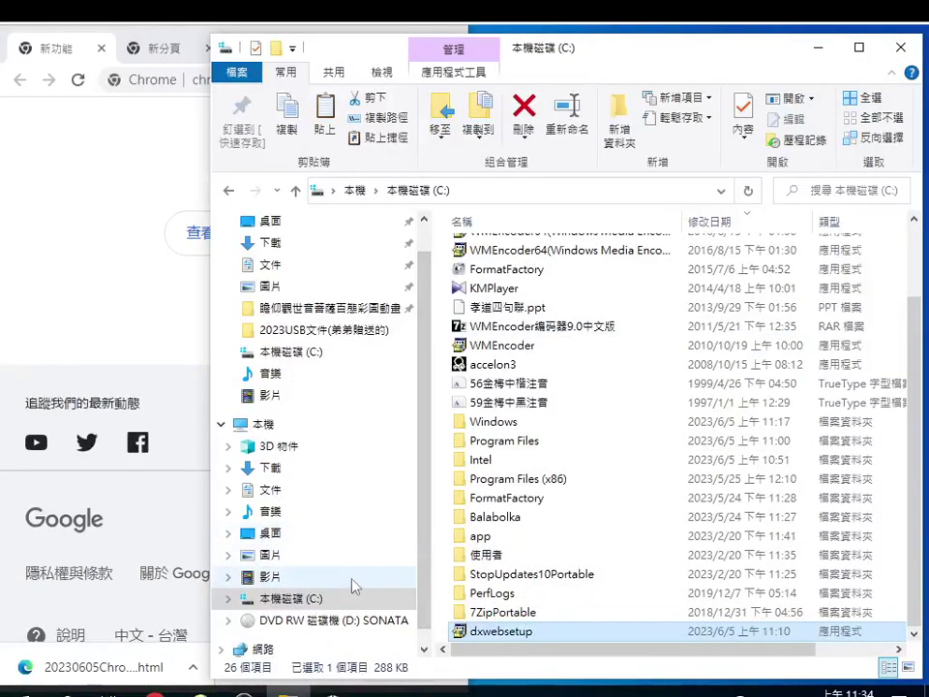
Copy the dxdiag file name on drive C: and use it in a Windows search to launch the DirectX diagnostic tool
scroll(460, 274, "up", 2)
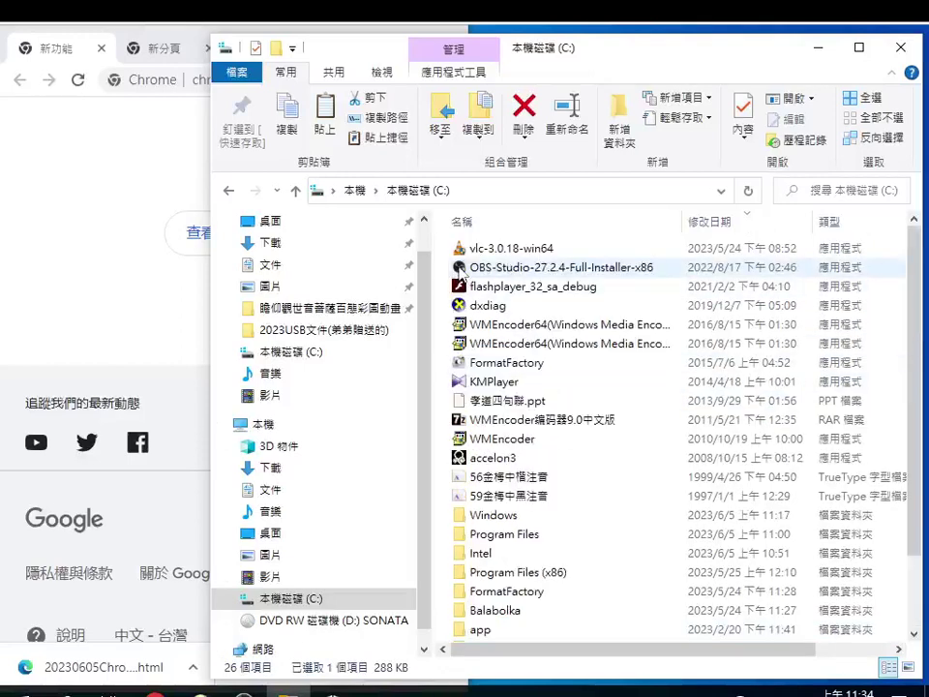
left_click(498, 307)
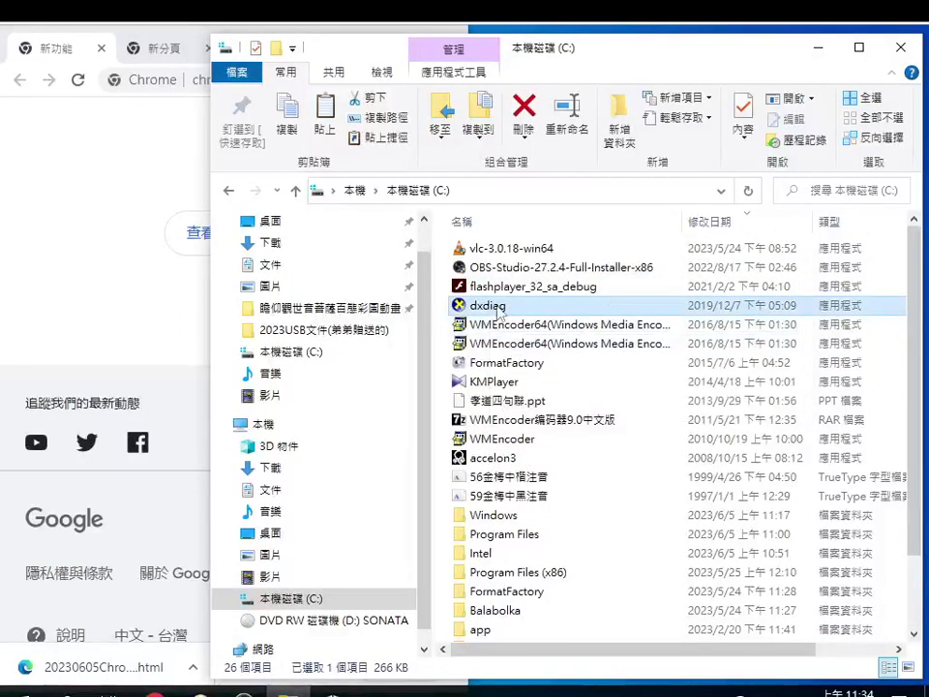
left_click(498, 307)
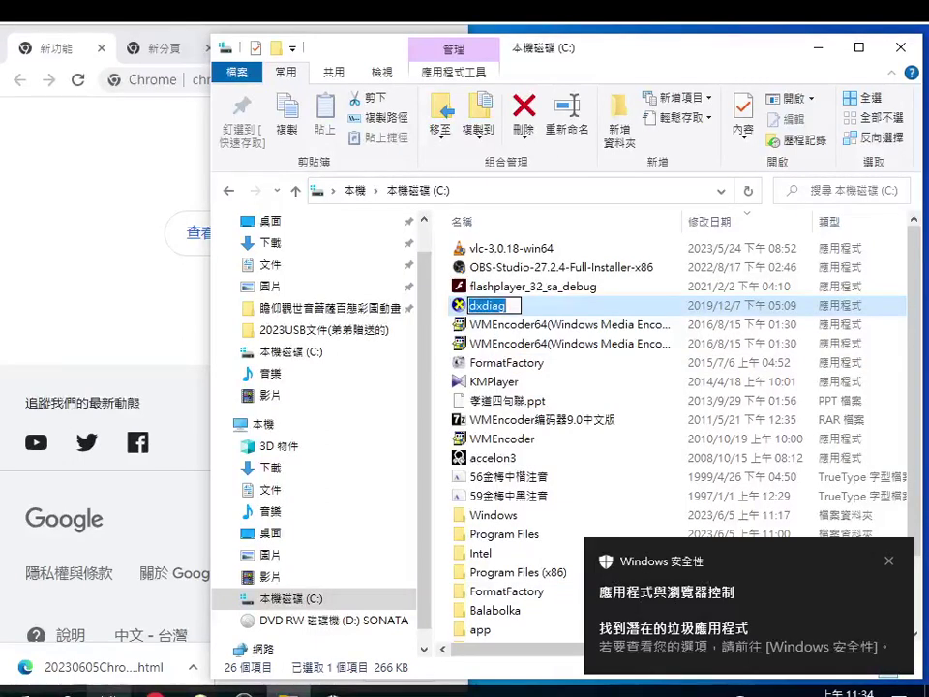
left_click(66, 693)
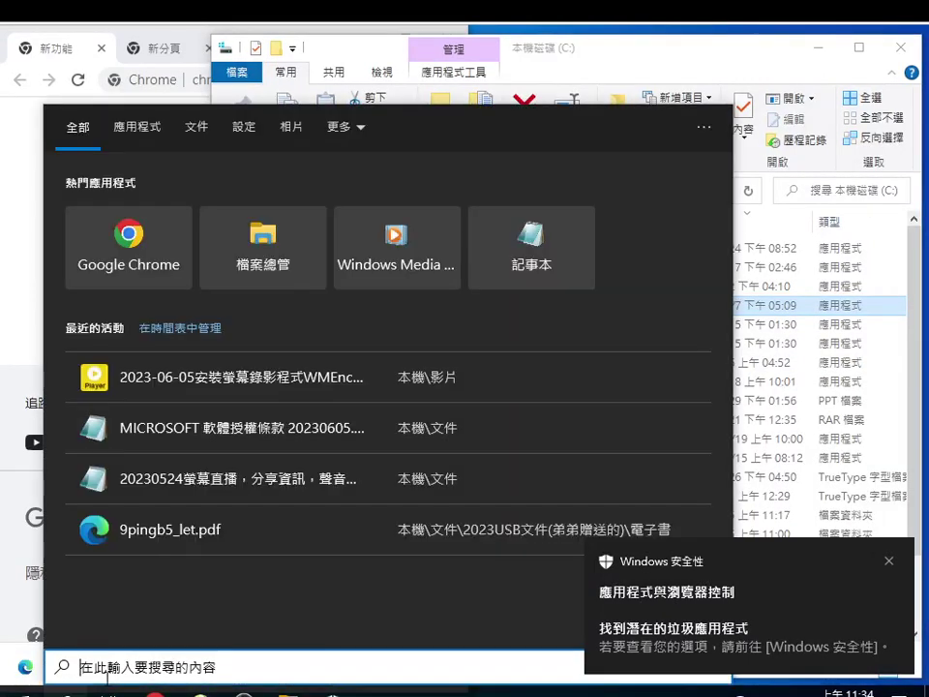
right_click(121, 661)
left_click(107, 657)
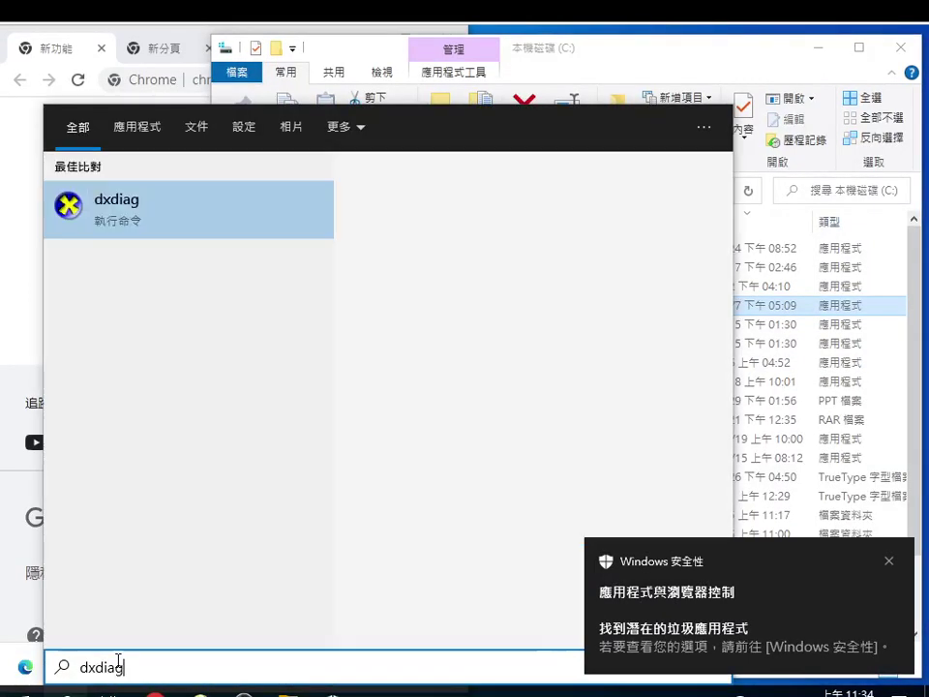
left_click(408, 378)
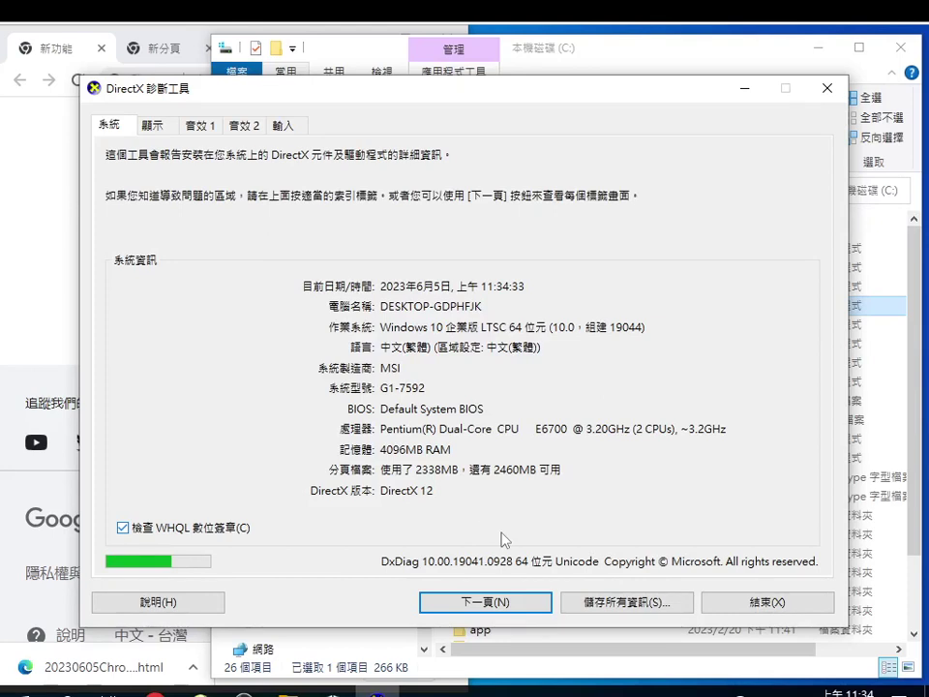
Examine the display, sound and input pages of the DirectX diagnostic tool, and exit it
left_click(508, 605)
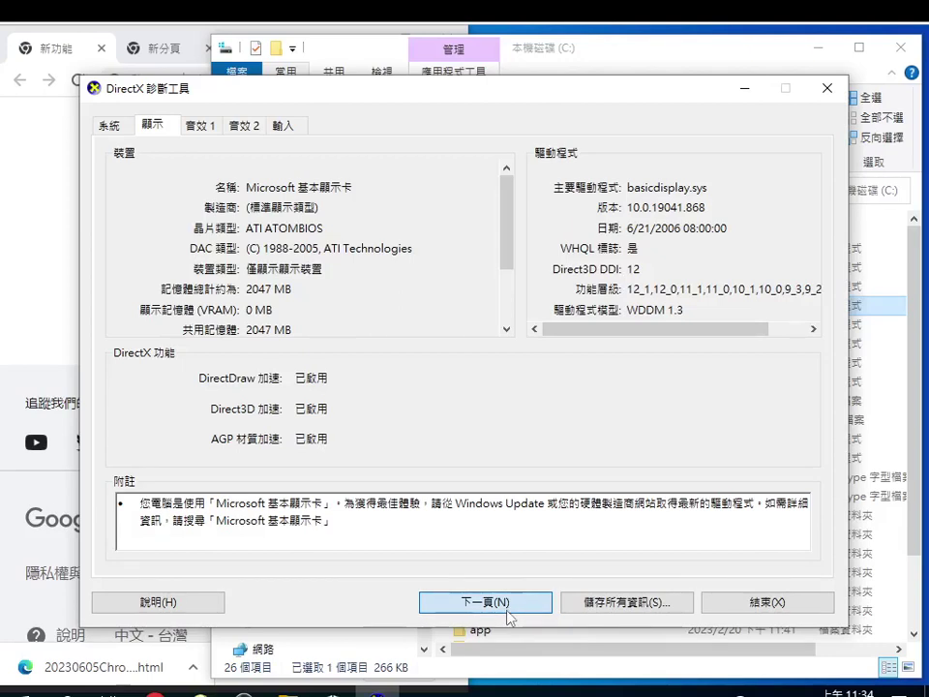
left_click(507, 616)
left_click(505, 617)
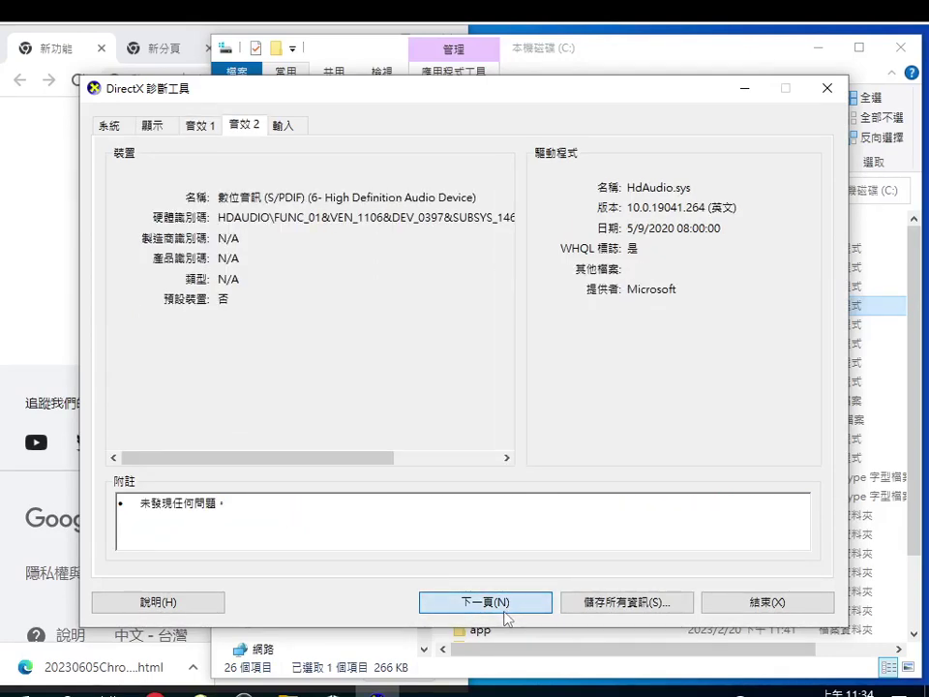
left_click(505, 613)
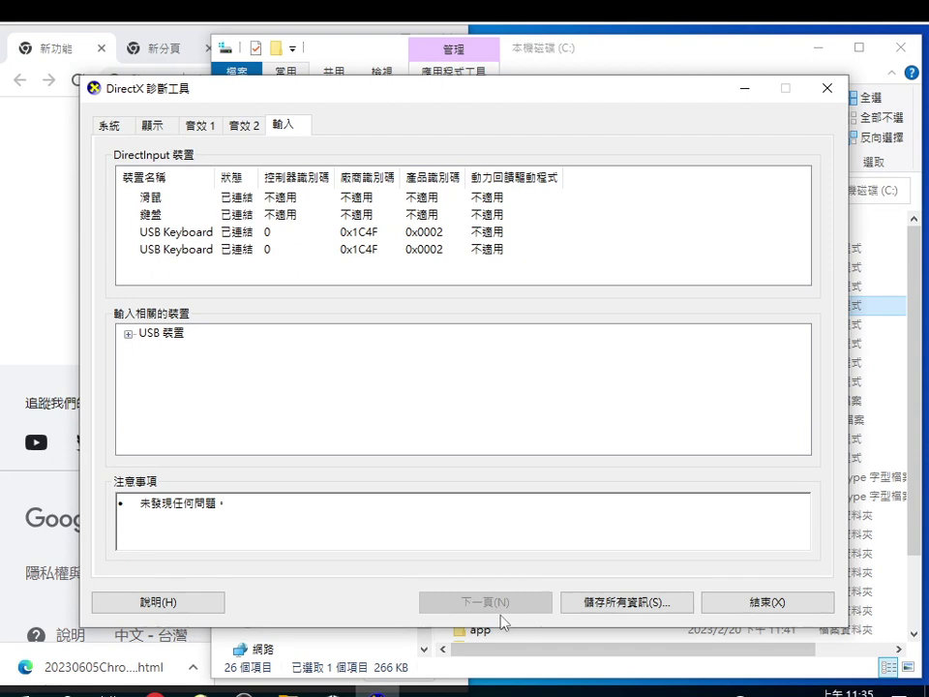
left_click(780, 607)
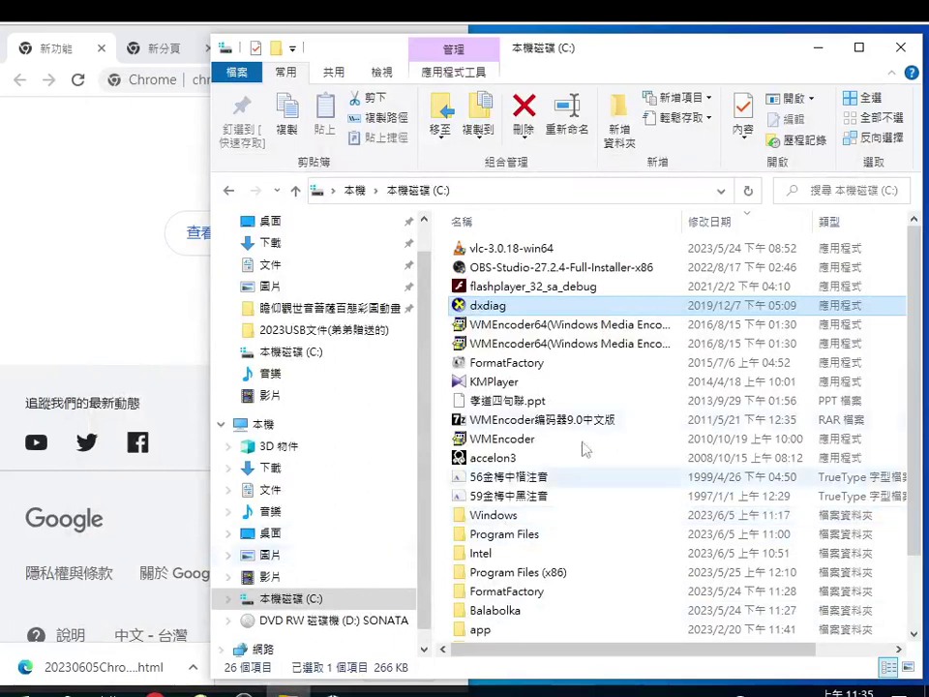
Try to run the first WMEncoder64 installer and to open the WMEncoder编码器9.0中文版 archive, dismissing the message after each attempt
double_click(636, 325)
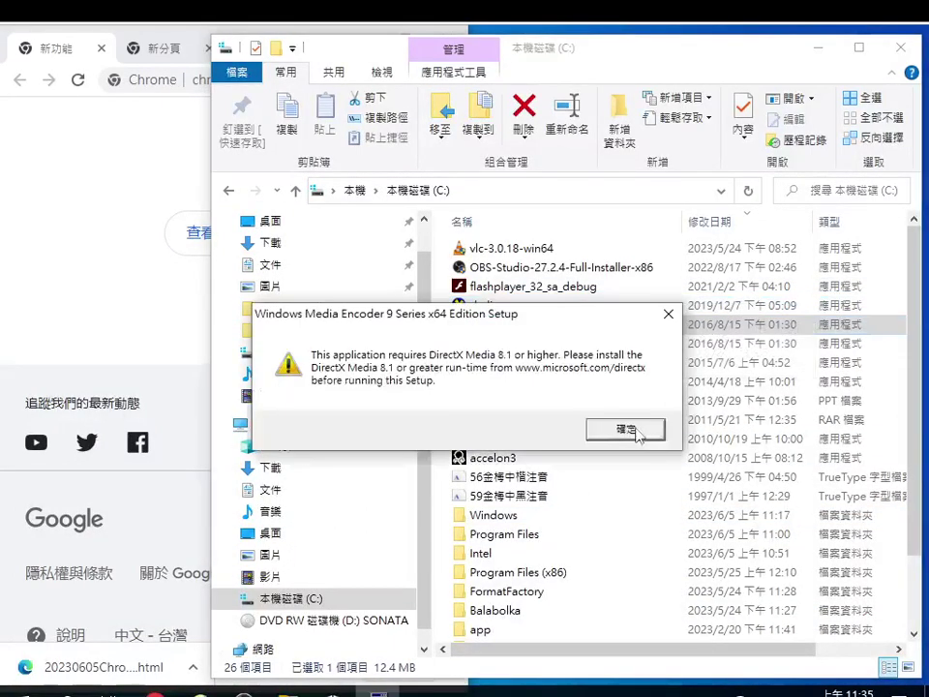
left_click(641, 432)
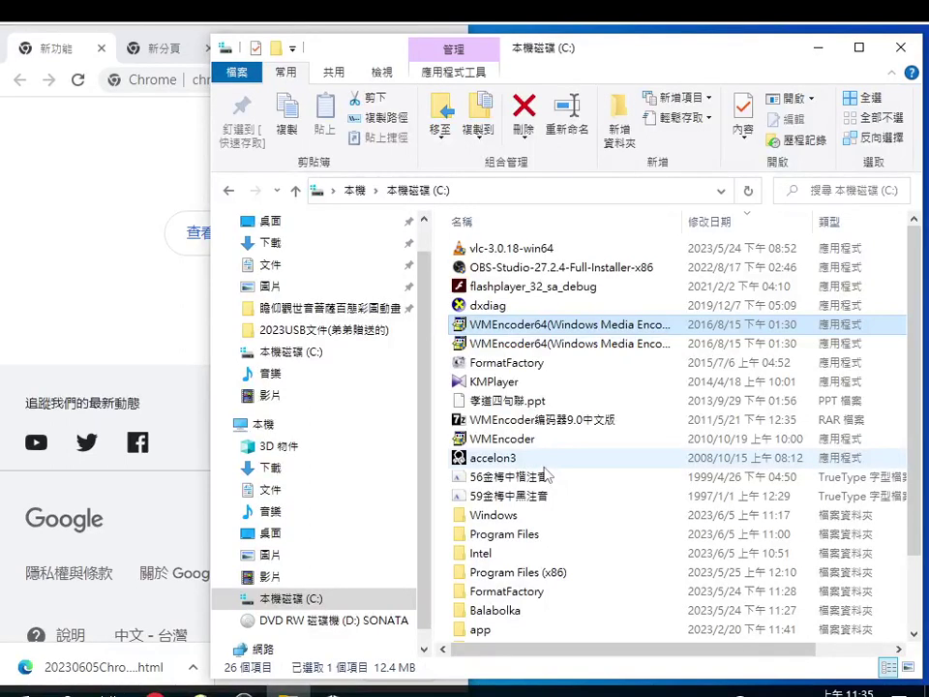
left_click(546, 420)
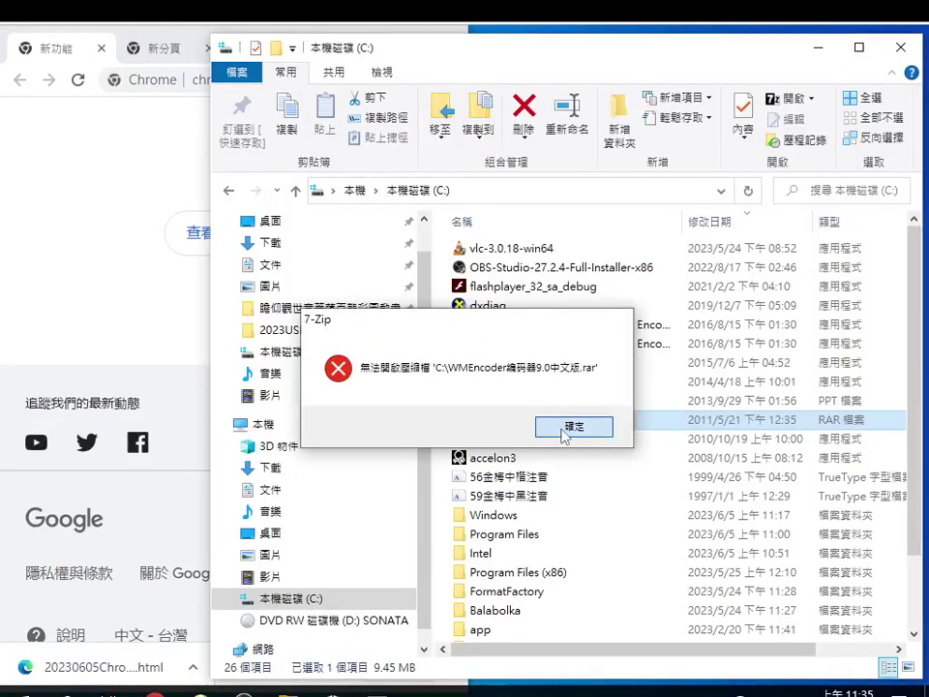
left_click(571, 427)
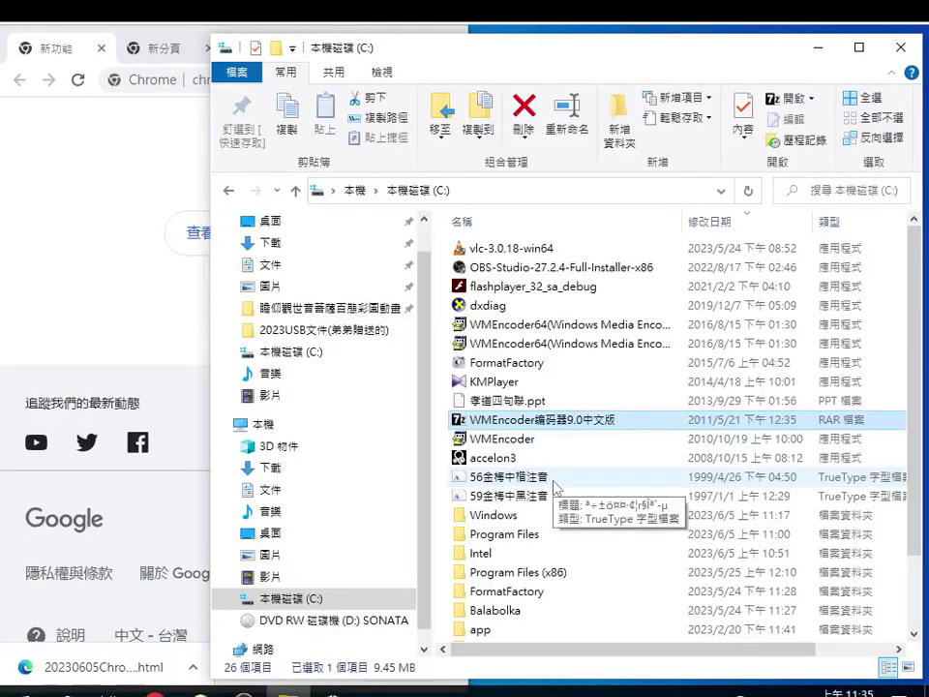
Try to run the WMEncoder installer and dismiss its DirectX requirement message
left_click(506, 441)
double_click(507, 441)
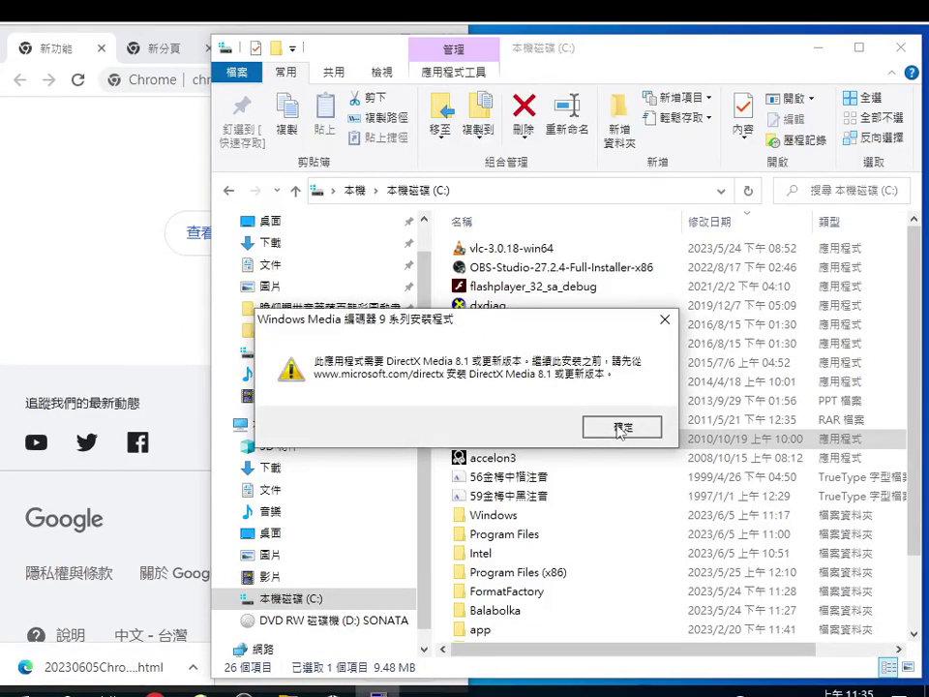
left_click(620, 429)
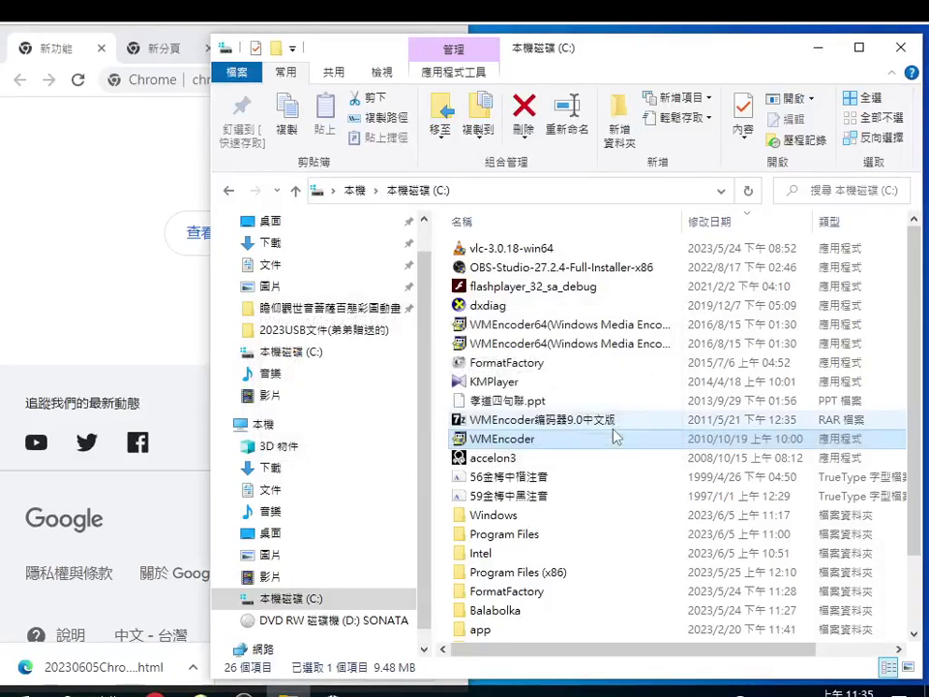
Run dxwebsetup from drive C:, accept the license agreement and start the DirectX installation with the Bing toolbar option left selected
scroll(542, 465, "down", 2)
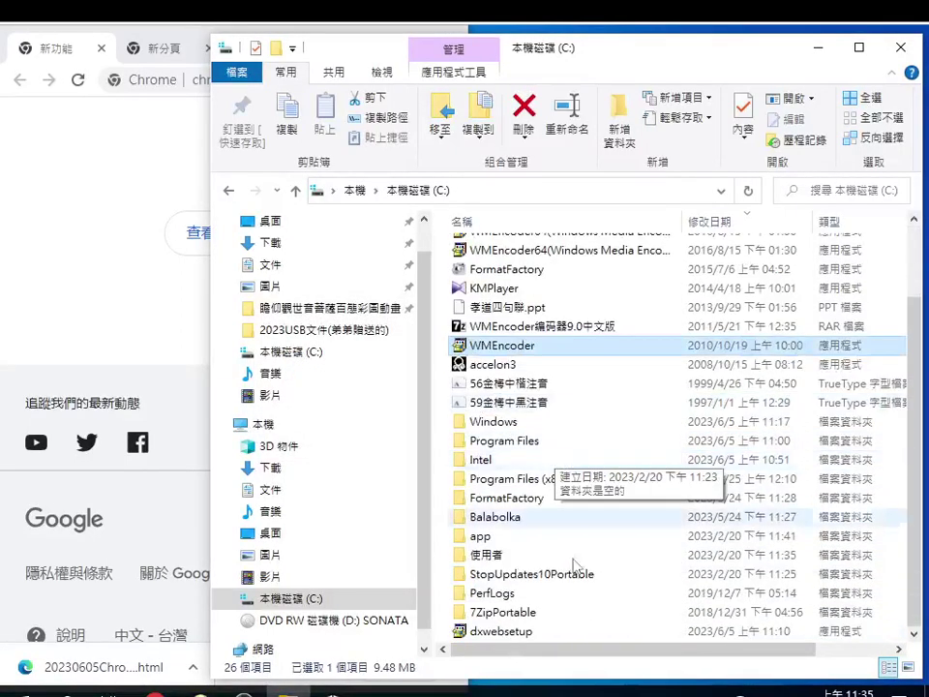
double_click(501, 632)
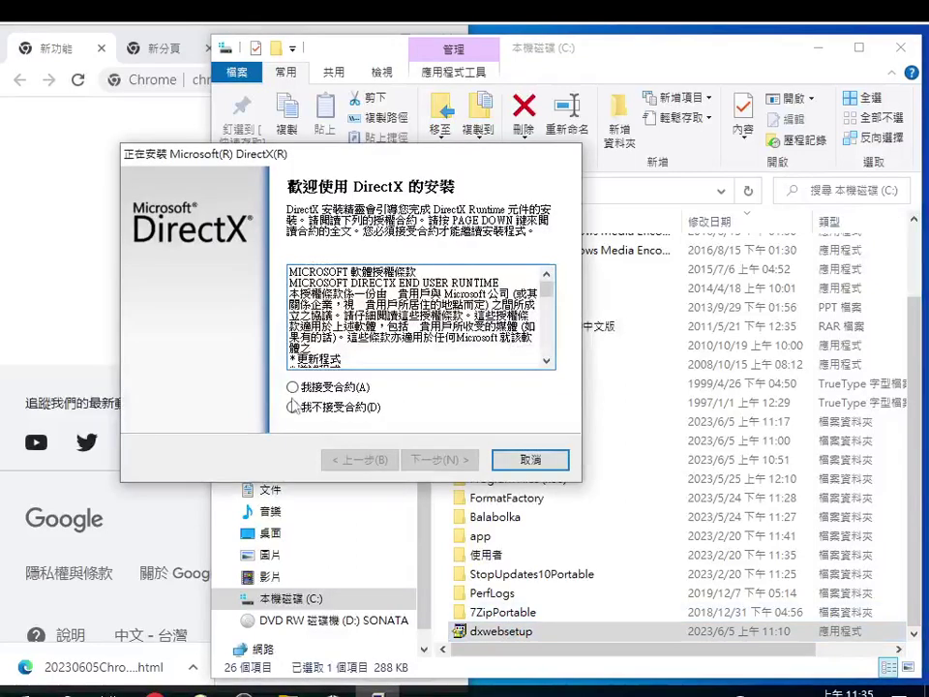
left_click(292, 386)
left_click(426, 459)
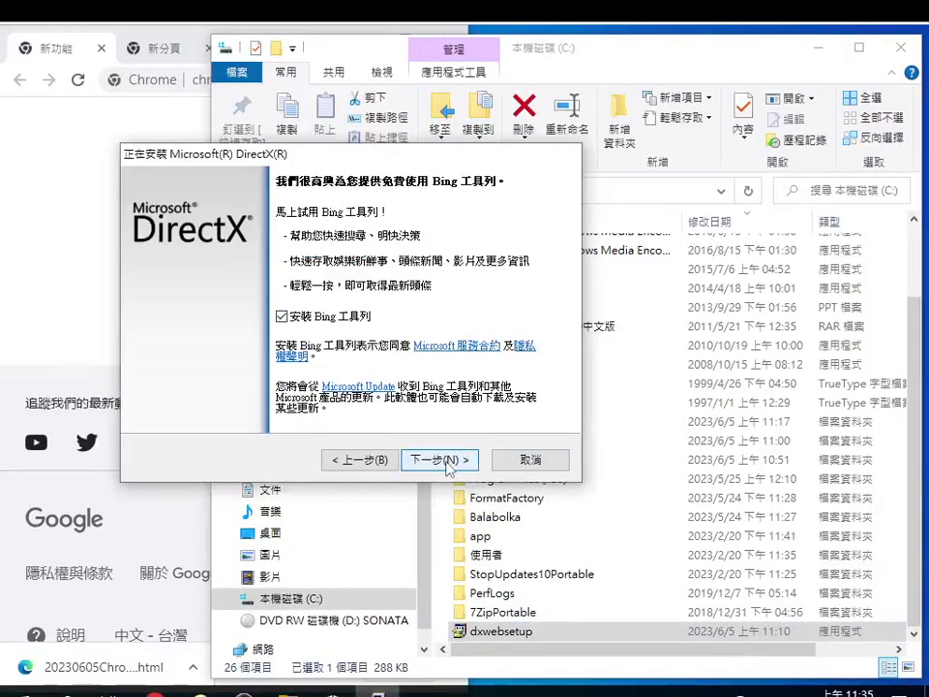
left_click(435, 460)
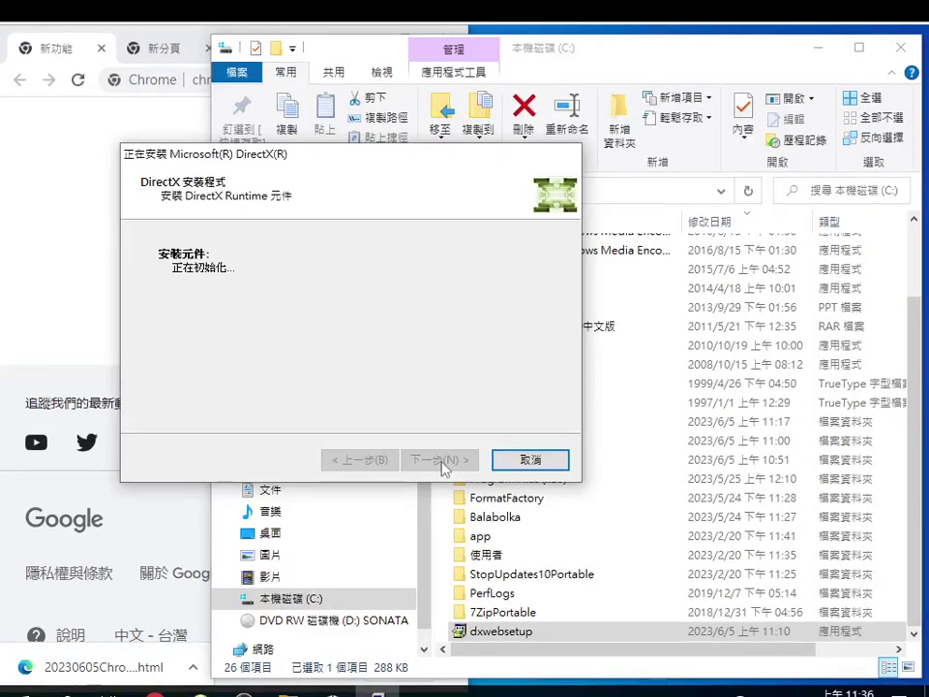
Browse the list of installed programs through the expanded Windows 附屬應用程式 group
key("super")
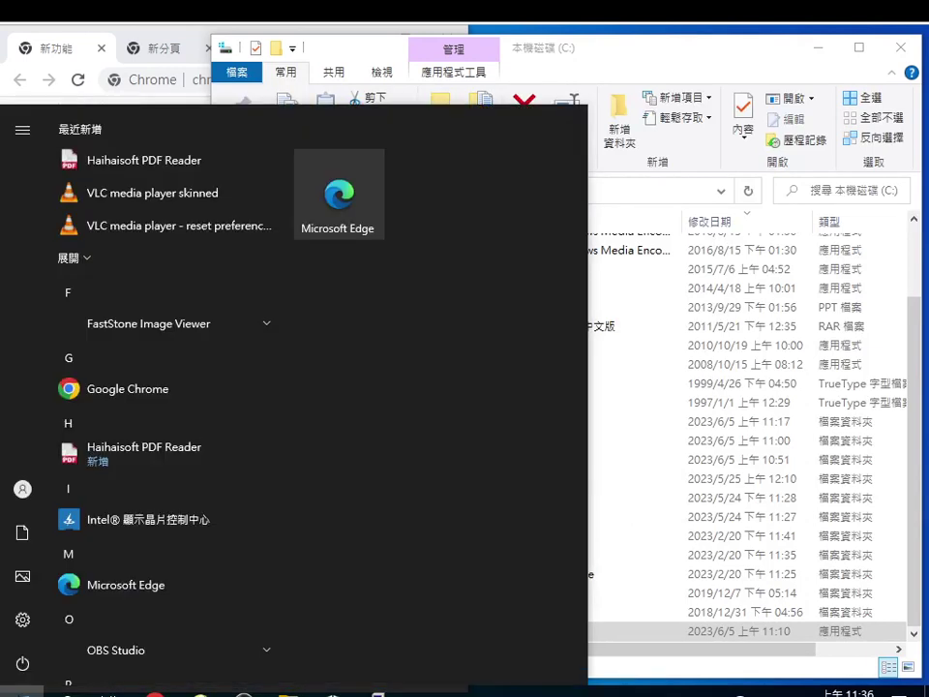
scroll(193, 591, "down", 3)
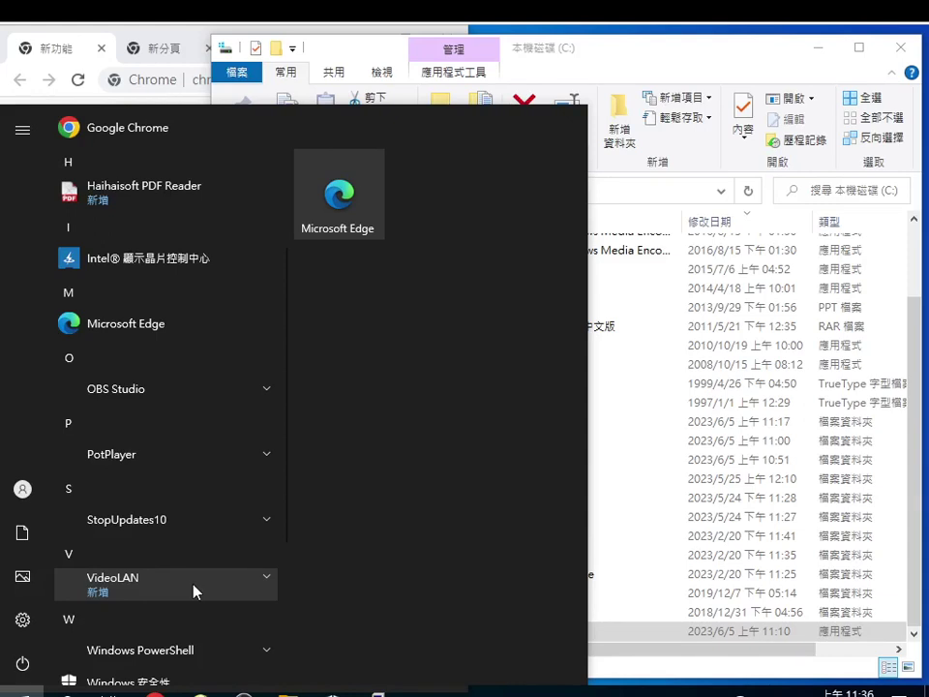
scroll(222, 519, "down", 6)
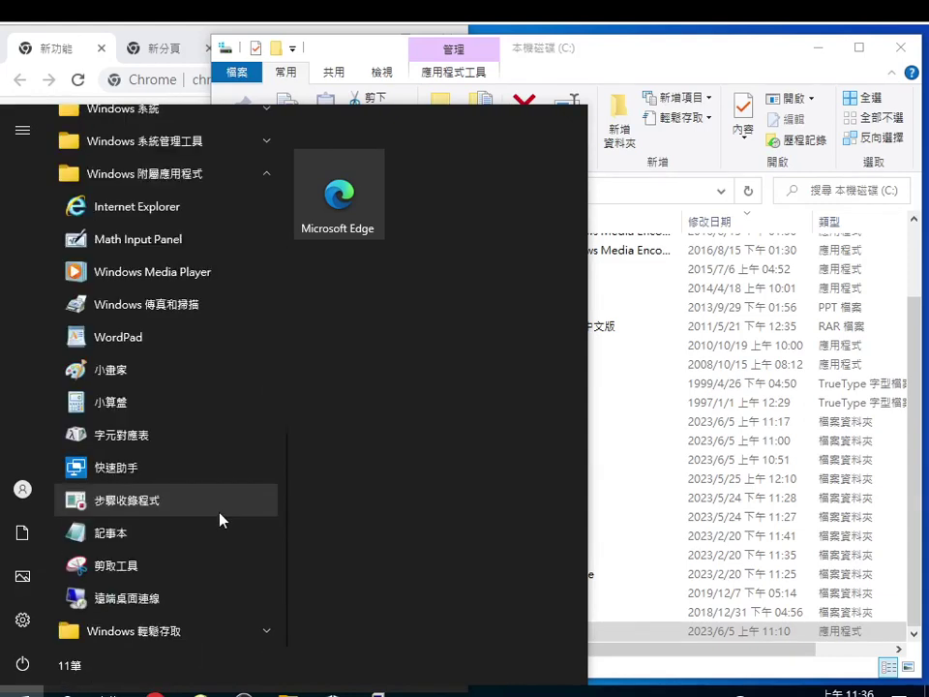
scroll(221, 519, "down", 2)
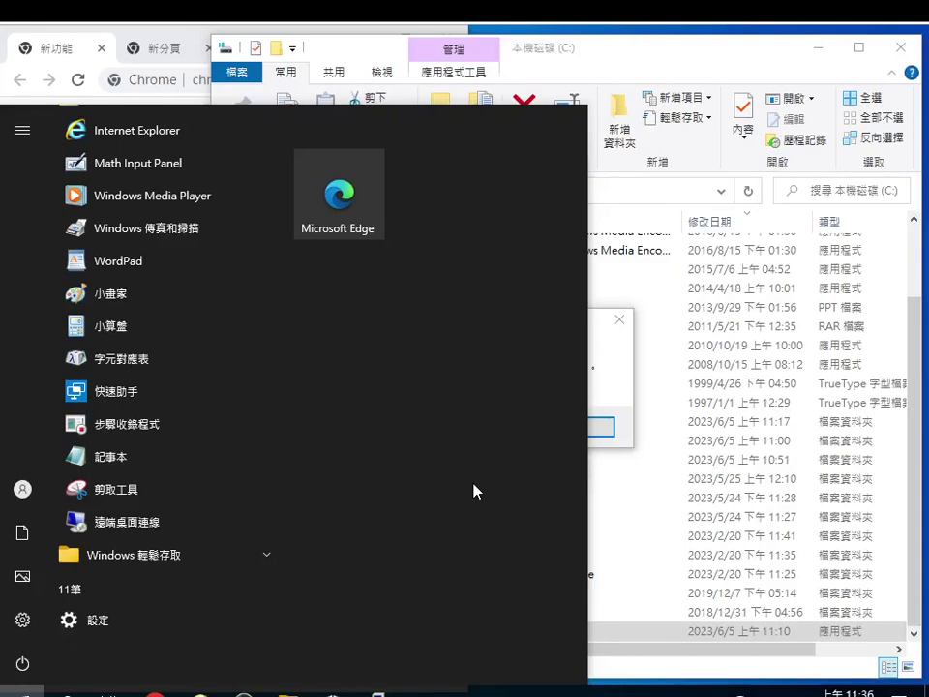